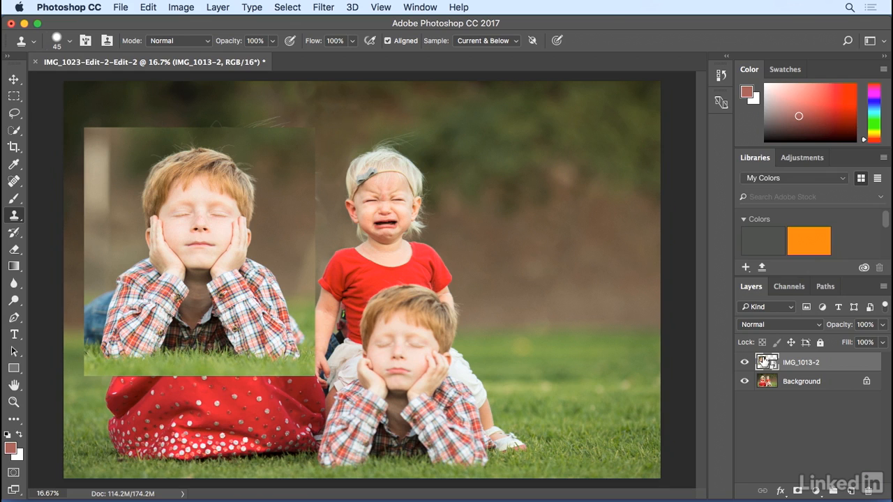
Start Free Transform on the IMG_1013-2 layer and move it over the boy lying in the grass.
{"action": "left_click", "coordinate": [119, 7]}
{"action": "mouse_move", "coordinate": [143, 5]}
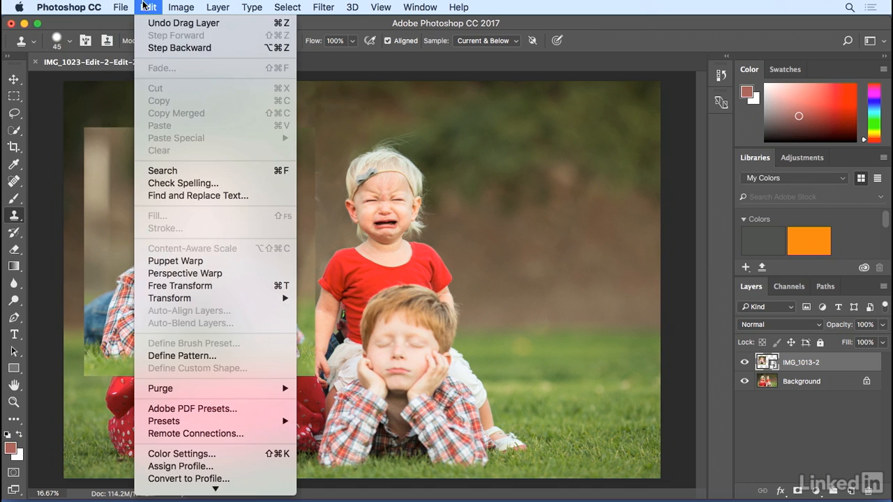
{"action": "left_click", "coordinate": [180, 286]}
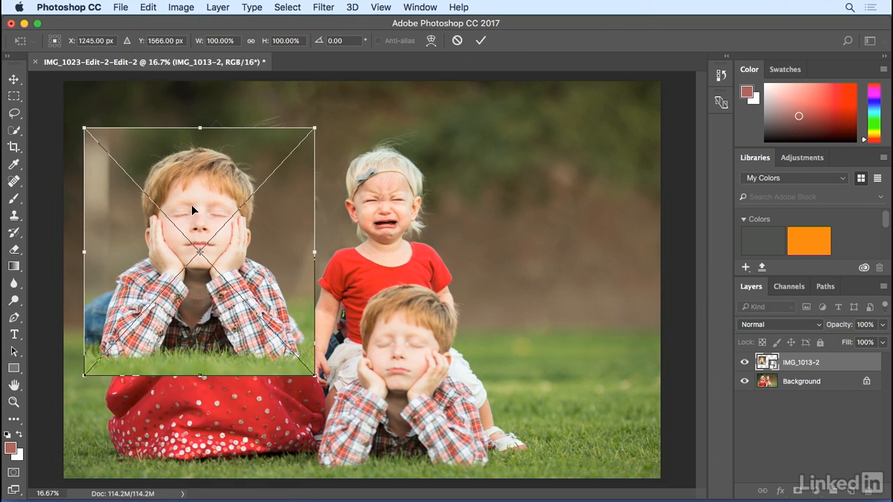
{"action": "left_click_drag", "start_coordinate": [190, 210], "coordinate": [341, 325]}
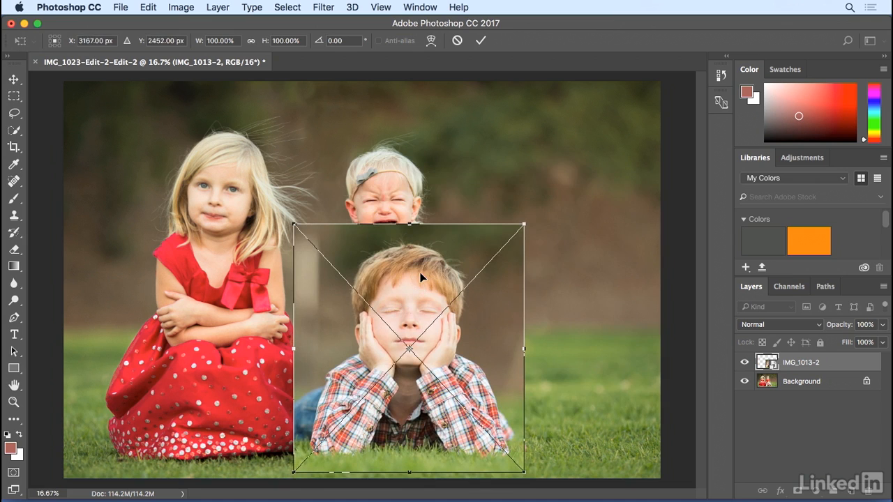
Set the IMG_1013-2 layer's blend mode to Multiply to see it against the background.
{"action": "key", "text": "super+minus"}
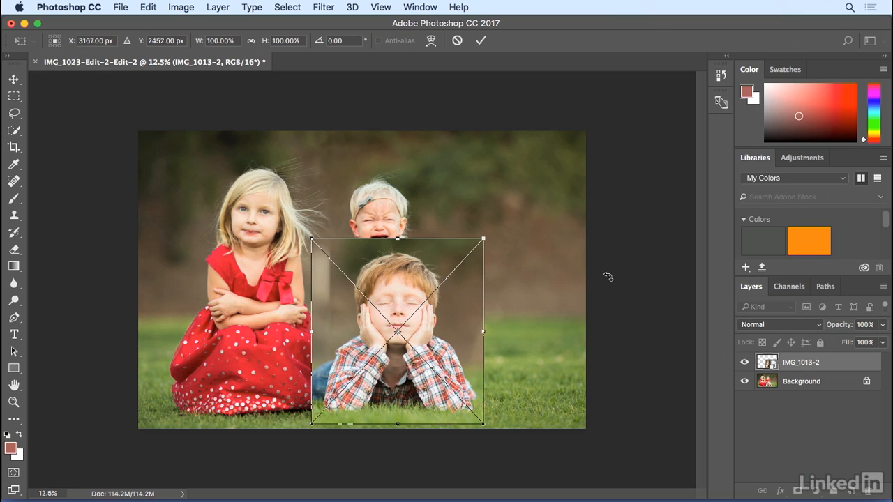
{"action": "left_click", "coordinate": [755, 327]}
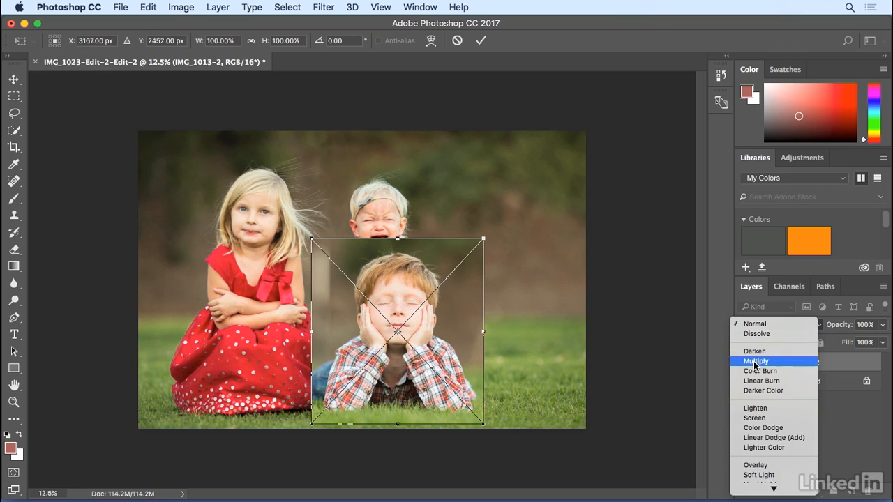
{"action": "left_click", "coordinate": [755, 361]}
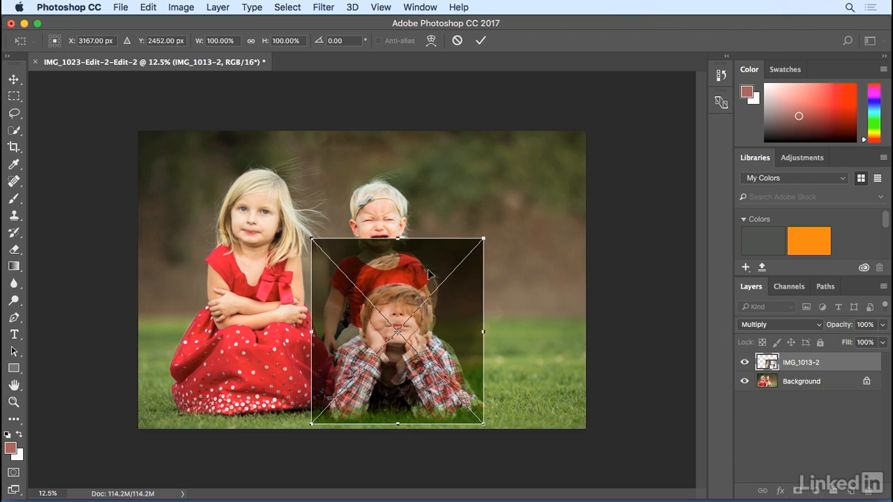
Move the transformed layer to line up the boy's face with the one underneath.
{"action": "mouse_move", "coordinate": [430, 271]}
{"action": "left_mouse_down"}
{"action": "mouse_move", "coordinate": [441, 290]}
{"action": "mouse_move", "coordinate": [455, 265]}
{"action": "mouse_move", "coordinate": [513, 276]}
{"action": "mouse_move", "coordinate": [425, 279]}
{"action": "mouse_move", "coordinate": [436, 303]}
{"action": "mouse_move", "coordinate": [432, 286]}
{"action": "mouse_move", "coordinate": [423, 293]}
{"action": "mouse_move", "coordinate": [488, 296]}
{"action": "mouse_move", "coordinate": [398, 264]}
{"action": "mouse_move", "coordinate": [481, 279]}
{"action": "mouse_move", "coordinate": [401, 286]}
{"action": "mouse_move", "coordinate": [439, 292]}
{"action": "mouse_move", "coordinate": [422, 288]}
{"action": "mouse_move", "coordinate": [438, 282]}
{"action": "left_mouse_up"}
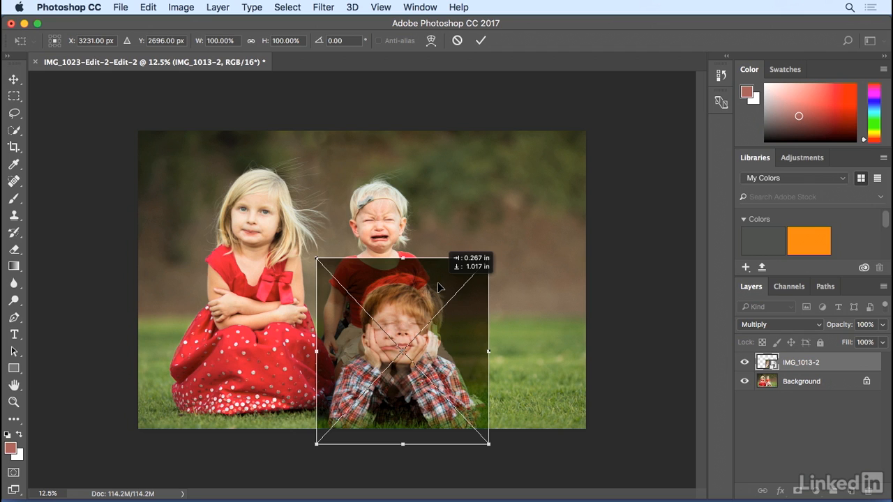
{"action": "mouse_move", "coordinate": [438, 283]}
{"action": "left_mouse_down"}
{"action": "mouse_move", "coordinate": [426, 285]}
{"action": "mouse_move", "coordinate": [440, 286]}
{"action": "left_mouse_up"}
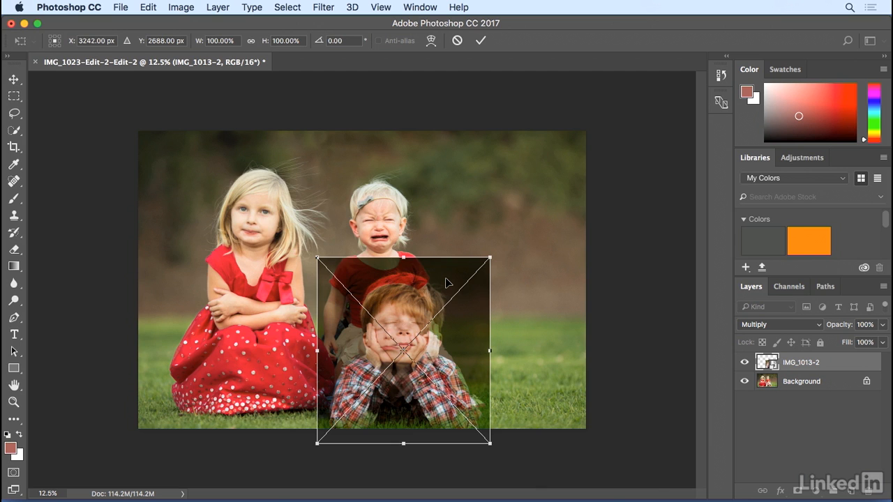
{"action": "key", "text": "super+equal"}
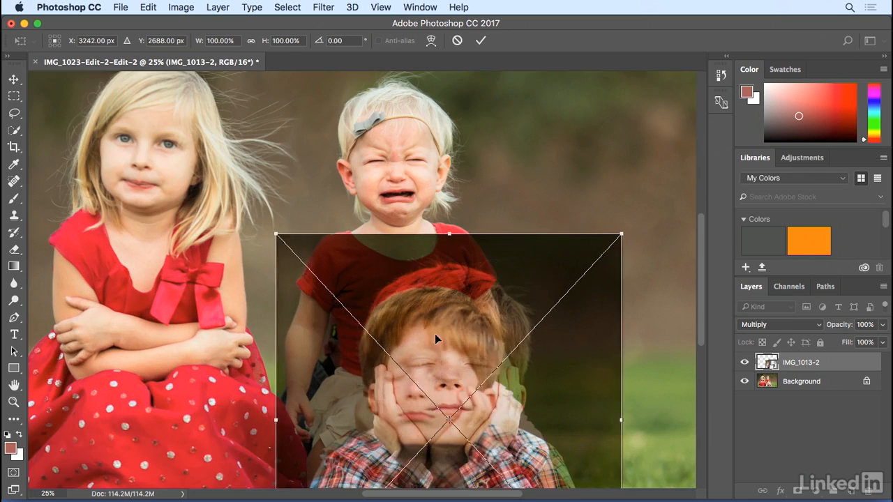
{"action": "left_click_drag", "start_coordinate": [435, 339], "coordinate": [425, 336]}
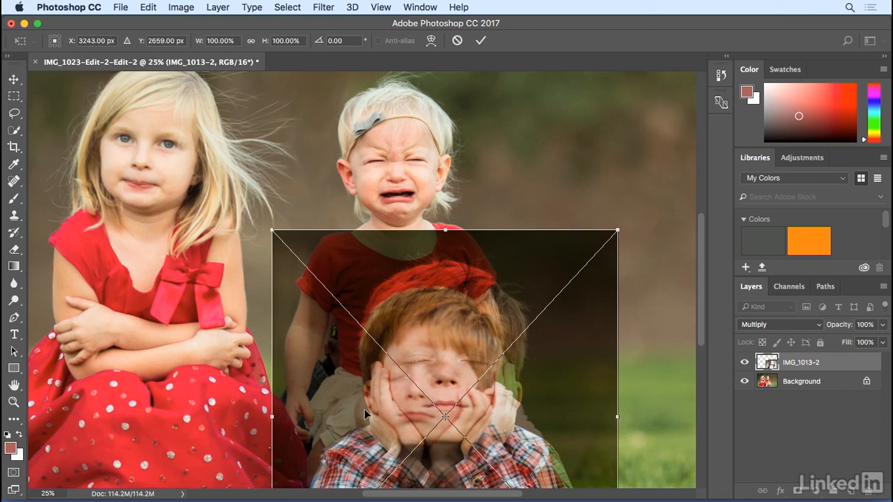
{"action": "left_click_drag", "start_coordinate": [424, 382], "coordinate": [423, 387]}
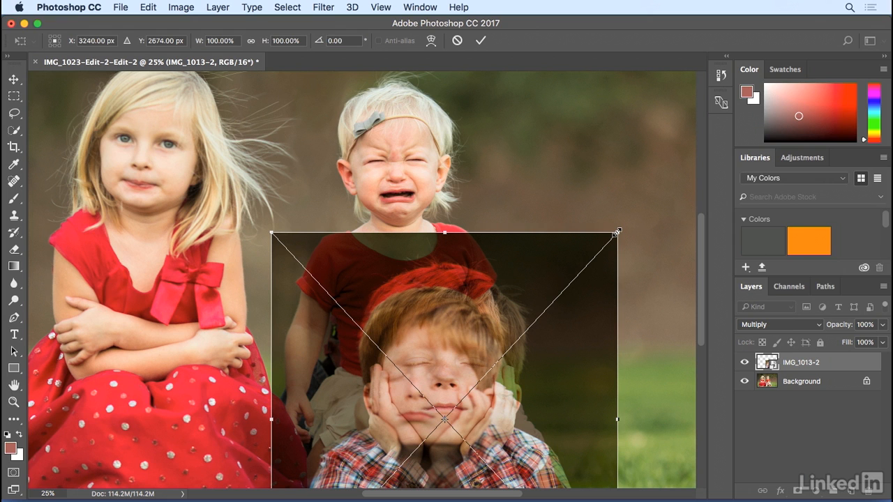
Scale the layer down proportionally to about 84.5% and reposition it over the boy.
{"action": "left_click_drag", "start_coordinate": [615, 232], "coordinate": [461, 271]}
{"action": "mouse_move", "coordinate": [336, 318]}
{"action": "left_mouse_down"}
{"action": "mouse_move", "coordinate": [352, 294]}
{"action": "mouse_move", "coordinate": [345, 307]}
{"action": "left_mouse_up"}
{"action": "left_click_drag", "start_coordinate": [470, 261], "coordinate": [459, 271]}
{"action": "left_click_drag", "start_coordinate": [367, 315], "coordinate": [369, 296]}
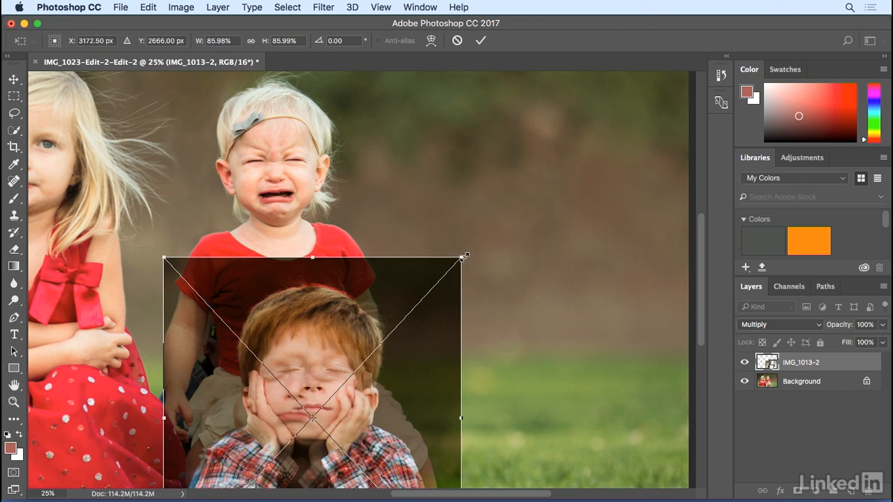
{"action": "left_click_drag", "start_coordinate": [461, 257], "coordinate": [456, 263]}
{"action": "left_click_drag", "start_coordinate": [380, 302], "coordinate": [373, 296]}
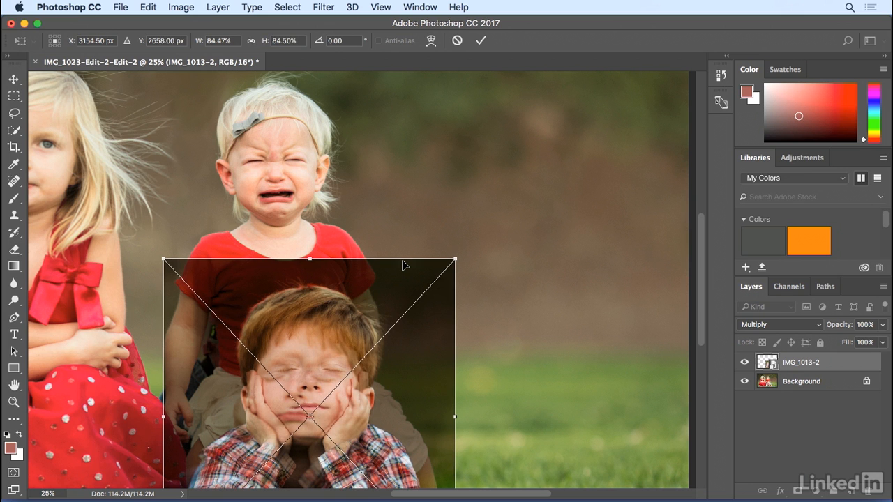
Nudge the layer a few pixels at a time to fine-tune its alignment with the boy below.
{"action": "key", "text": "super+plus"}
{"action": "scroll", "coordinate": [379, 249], "scroll_direction": "down", "scroll_amount": 5}
{"action": "scroll", "coordinate": [379, 249], "scroll_direction": "left", "scroll_amount": 2}
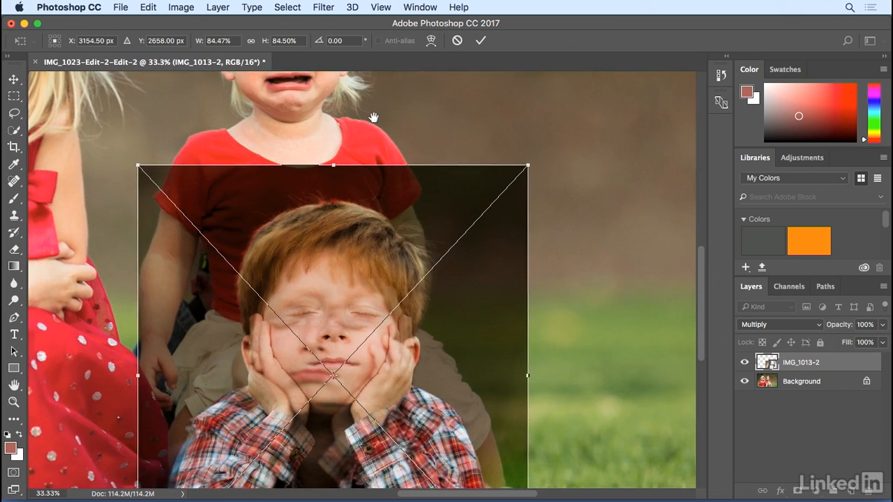
{"action": "key", "text": "Down"}
{"action": "key", "text": "Down"}
{"action": "key", "text": "Down"}
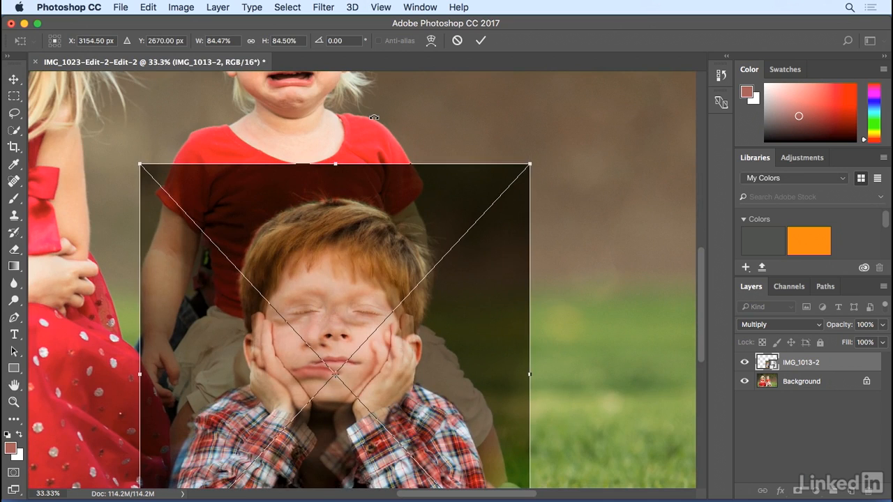
{"action": "key", "text": "Left"}
{"action": "key", "text": "Left"}
{"action": "key", "text": "Left"}
{"action": "key", "text": "Left"}
{"action": "key", "text": "Right"}
{"action": "key", "text": "Right"}
{"action": "key", "text": "Right"}
{"action": "key", "text": "Down"}
{"action": "key", "text": "Down"}
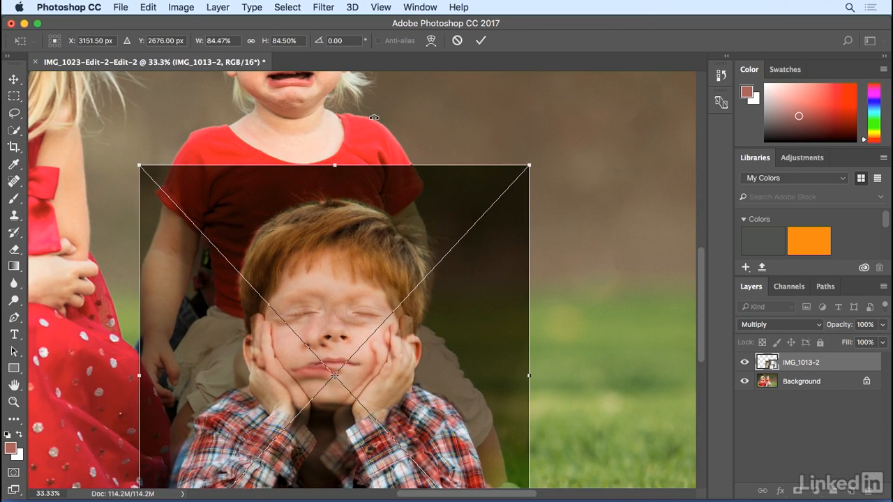
{"action": "key", "text": "Down"}
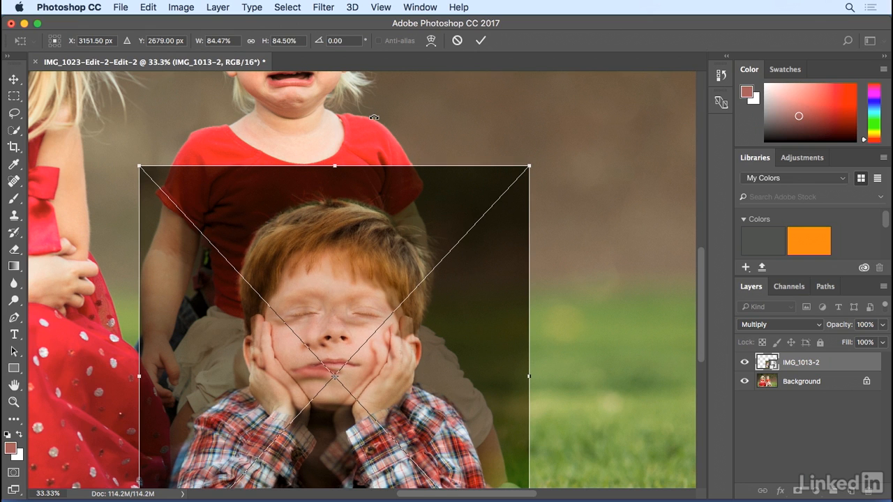
{"action": "key", "text": "Up"}
{"action": "key", "text": "Up"}
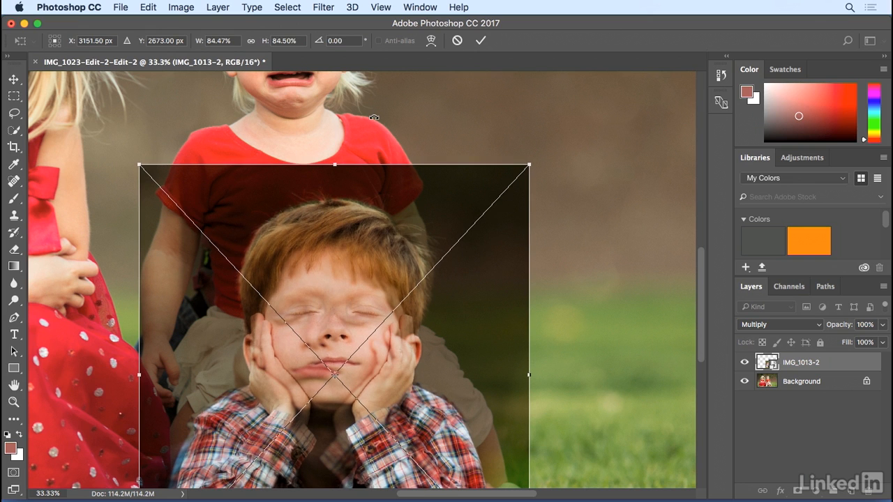
Commit the transform and set the layer's blend mode back to Normal.
{"action": "left_click_drag", "start_coordinate": [614, 252], "coordinate": [646, 116]}
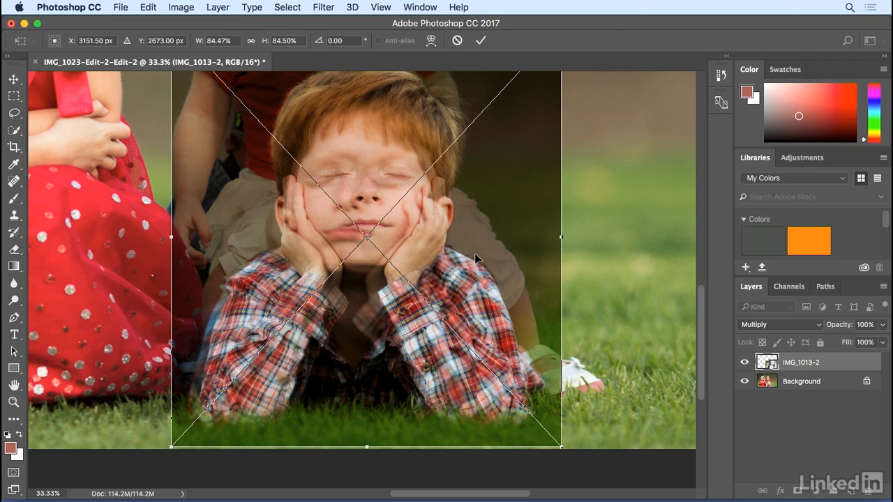
{"action": "left_click", "coordinate": [481, 41]}
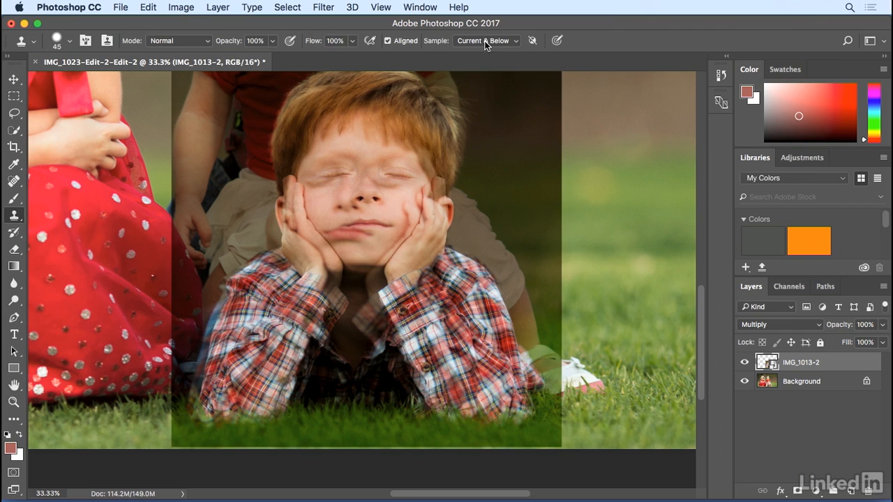
{"action": "left_click", "coordinate": [756, 325]}
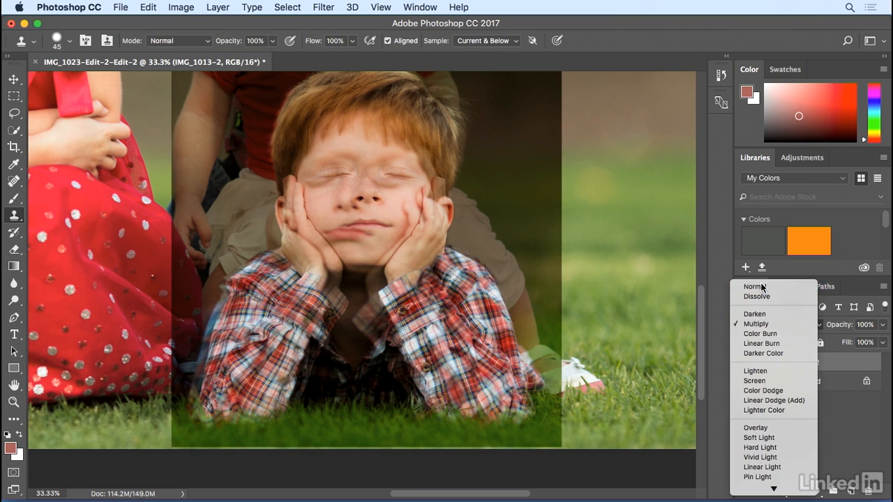
{"action": "left_click", "coordinate": [756, 287]}
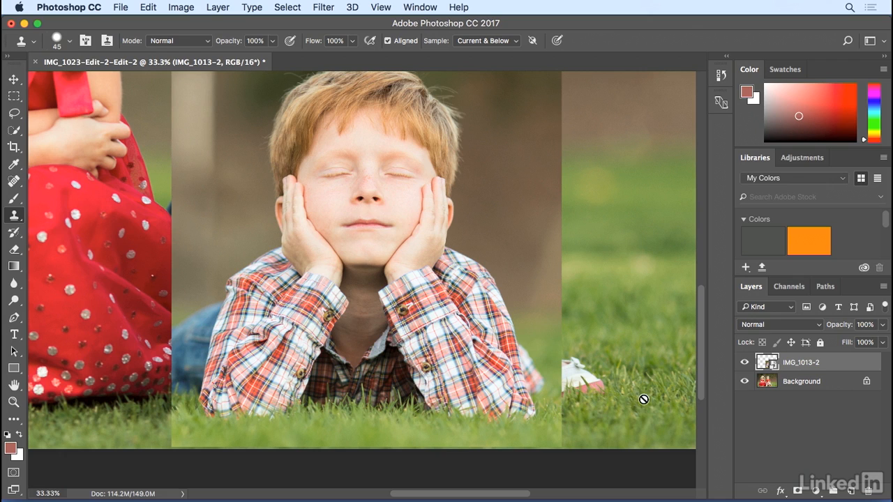
Add a layer mask to IMG_1013-2 and invert it to black.
{"action": "left_click", "coordinate": [797, 490]}
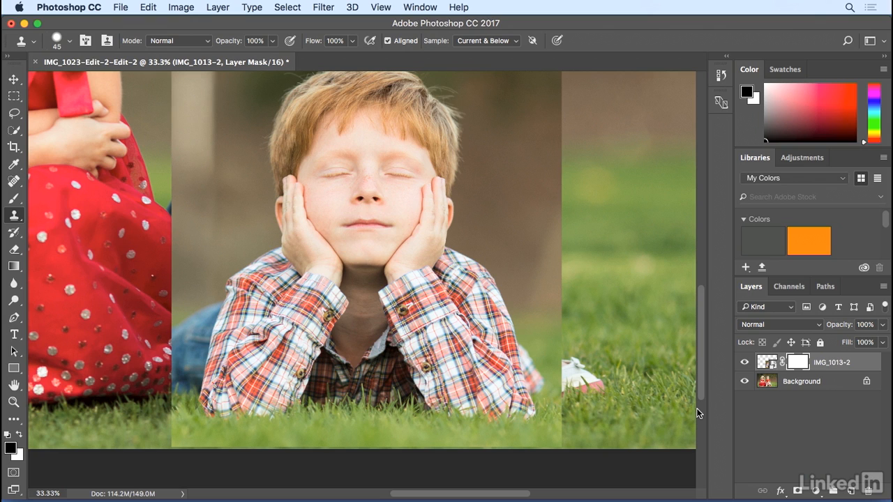
{"action": "key", "text": "super+i"}
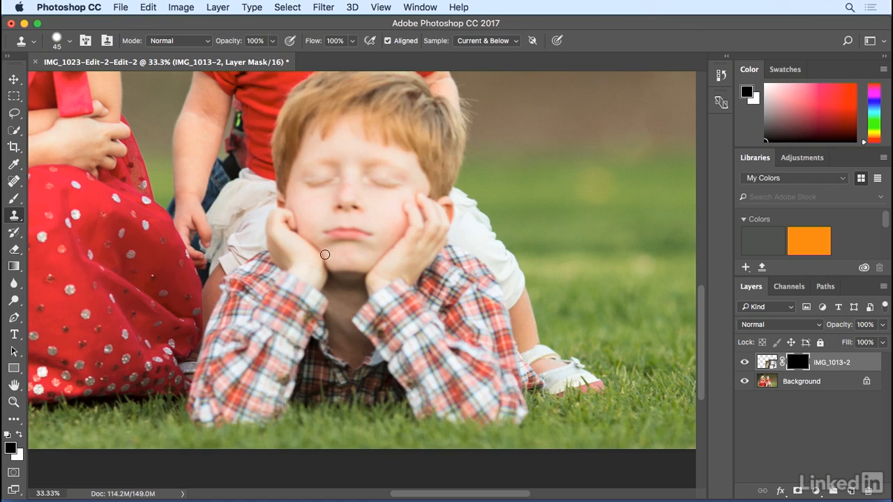
Select the Brush tool with white, enlarge it, and paint on the mask over the boy's face.
{"action": "left_click", "coordinate": [14, 200]}
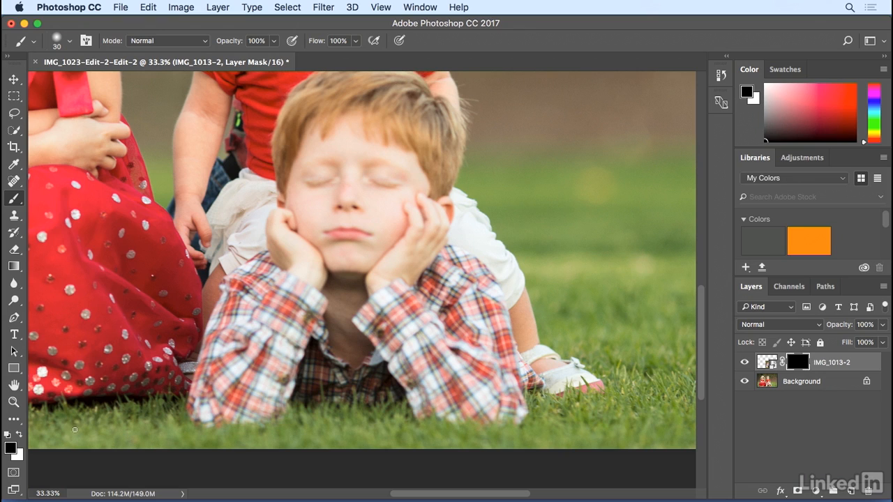
{"action": "left_click", "coordinate": [22, 436]}
{"action": "key", "text": "bracketright"}
{"action": "key", "text": "bracketright"}
{"action": "key", "text": "bracketright"}
{"action": "key", "text": "bracketright"}
{"action": "key", "text": "bracketright"}
{"action": "key", "text": "bracketright"}
{"action": "key", "text": "bracketright"}
{"action": "key", "text": "bracketright"}
{"action": "key", "text": "bracketright"}
{"action": "key", "text": "bracketright"}
{"action": "mouse_move", "coordinate": [365, 188]}
{"action": "left_mouse_down"}
{"action": "mouse_move", "coordinate": [354, 218]}
{"action": "mouse_move", "coordinate": [338, 199]}
{"action": "mouse_move", "coordinate": [343, 162]}
{"action": "mouse_move", "coordinate": [329, 195]}
{"action": "mouse_move", "coordinate": [331, 238]}
{"action": "mouse_move", "coordinate": [349, 245]}
{"action": "mouse_move", "coordinate": [375, 281]}
{"action": "left_mouse_up"}
Shrink the brush to 250 px and paint white over the boy's face and neck on the mask.
{"action": "key", "text": "bracketleft"}
{"action": "key", "text": "bracketleft"}
{"action": "key", "text": "bracketleft"}
{"action": "key", "text": "bracketleft"}
{"action": "left_click", "coordinate": [70, 42]}
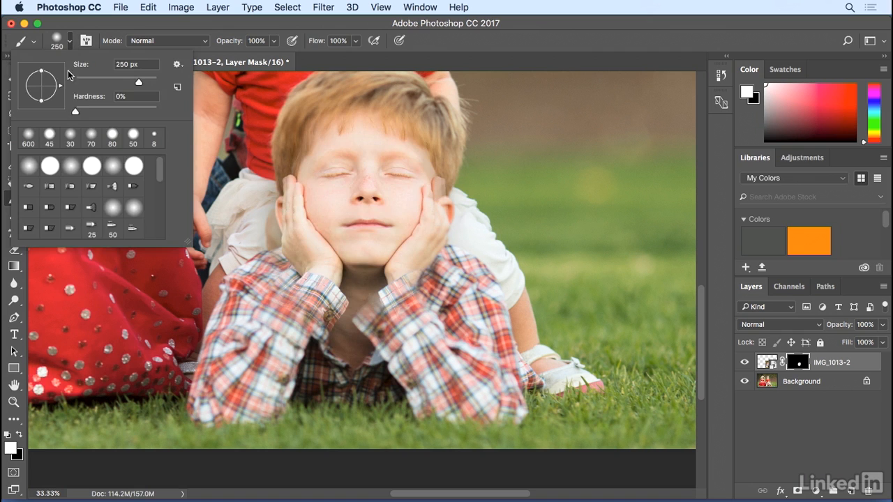
{"action": "mouse_move", "coordinate": [312, 256]}
{"action": "left_mouse_down"}
{"action": "mouse_move", "coordinate": [278, 300]}
{"action": "mouse_move", "coordinate": [308, 297]}
{"action": "mouse_move", "coordinate": [291, 338]}
{"action": "mouse_move", "coordinate": [265, 334]}
{"action": "mouse_move", "coordinate": [298, 330]}
{"action": "mouse_move", "coordinate": [268, 358]}
{"action": "mouse_move", "coordinate": [276, 348]}
{"action": "mouse_move", "coordinate": [302, 391]}
{"action": "mouse_move", "coordinate": [251, 392]}
{"action": "mouse_move", "coordinate": [290, 386]}
{"action": "mouse_move", "coordinate": [239, 410]}
{"action": "mouse_move", "coordinate": [248, 388]}
{"action": "mouse_move", "coordinate": [259, 387]}
{"action": "mouse_move", "coordinate": [248, 373]}
{"action": "mouse_move", "coordinate": [395, 398]}
{"action": "mouse_move", "coordinate": [322, 358]}
{"action": "mouse_move", "coordinate": [291, 327]}
{"action": "mouse_move", "coordinate": [360, 294]}
{"action": "mouse_move", "coordinate": [352, 279]}
{"action": "mouse_move", "coordinate": [390, 330]}
{"action": "mouse_move", "coordinate": [378, 369]}
{"action": "mouse_move", "coordinate": [336, 395]}
{"action": "mouse_move", "coordinate": [327, 415]}
{"action": "mouse_move", "coordinate": [353, 428]}
{"action": "mouse_move", "coordinate": [446, 425]}
{"action": "mouse_move", "coordinate": [272, 408]}
{"action": "mouse_move", "coordinate": [241, 416]}
{"action": "mouse_move", "coordinate": [250, 438]}
{"action": "mouse_move", "coordinate": [462, 436]}
{"action": "mouse_move", "coordinate": [447, 438]}
{"action": "mouse_move", "coordinate": [498, 445]}
{"action": "mouse_move", "coordinate": [452, 427]}
{"action": "mouse_move", "coordinate": [473, 406]}
{"action": "mouse_move", "coordinate": [426, 356]}
{"action": "mouse_move", "coordinate": [400, 354]}
{"action": "mouse_move", "coordinate": [411, 370]}
{"action": "mouse_move", "coordinate": [436, 378]}
{"action": "mouse_move", "coordinate": [418, 295]}
{"action": "mouse_move", "coordinate": [360, 350]}
{"action": "mouse_move", "coordinate": [263, 404]}
{"action": "mouse_move", "coordinate": [268, 426]}
{"action": "mouse_move", "coordinate": [213, 434]}
{"action": "mouse_move", "coordinate": [378, 435]}
{"action": "mouse_move", "coordinate": [372, 425]}
{"action": "mouse_move", "coordinate": [410, 417]}
{"action": "mouse_move", "coordinate": [432, 387]}
{"action": "mouse_move", "coordinate": [479, 398]}
{"action": "mouse_move", "coordinate": [477, 339]}
{"action": "mouse_move", "coordinate": [459, 326]}
{"action": "mouse_move", "coordinate": [460, 312]}
{"action": "mouse_move", "coordinate": [474, 318]}
{"action": "mouse_move", "coordinate": [503, 413]}
{"action": "mouse_move", "coordinate": [463, 299]}
{"action": "mouse_move", "coordinate": [409, 249]}
{"action": "mouse_move", "coordinate": [484, 334]}
{"action": "mouse_move", "coordinate": [409, 302]}
{"action": "mouse_move", "coordinate": [501, 398]}
{"action": "mouse_move", "coordinate": [404, 340]}
{"action": "mouse_move", "coordinate": [223, 363]}
{"action": "mouse_move", "coordinate": [211, 407]}
{"action": "mouse_move", "coordinate": [241, 317]}
{"action": "mouse_move", "coordinate": [234, 319]}
{"action": "mouse_move", "coordinate": [252, 299]}
{"action": "mouse_move", "coordinate": [244, 294]}
{"action": "mouse_move", "coordinate": [301, 262]}
{"action": "left_mouse_up"}
{"action": "mouse_move", "coordinate": [316, 223]}
{"action": "left_mouse_down"}
{"action": "mouse_move", "coordinate": [329, 168]}
{"action": "mouse_move", "coordinate": [317, 167]}
{"action": "mouse_move", "coordinate": [341, 193]}
{"action": "mouse_move", "coordinate": [351, 143]}
{"action": "mouse_move", "coordinate": [361, 179]}
{"action": "mouse_move", "coordinate": [389, 157]}
{"action": "mouse_move", "coordinate": [375, 205]}
{"action": "mouse_move", "coordinate": [411, 170]}
{"action": "mouse_move", "coordinate": [416, 207]}
{"action": "mouse_move", "coordinate": [423, 186]}
{"action": "mouse_move", "coordinate": [423, 216]}
{"action": "mouse_move", "coordinate": [427, 201]}
{"action": "mouse_move", "coordinate": [419, 231]}
{"action": "mouse_move", "coordinate": [377, 204]}
{"action": "mouse_move", "coordinate": [367, 217]}
{"action": "mouse_move", "coordinate": [462, 211]}
{"action": "mouse_move", "coordinate": [469, 225]}
{"action": "mouse_move", "coordinate": [460, 241]}
{"action": "mouse_move", "coordinate": [299, 202]}
{"action": "mouse_move", "coordinate": [341, 244]}
{"action": "mouse_move", "coordinate": [371, 250]}
{"action": "mouse_move", "coordinate": [352, 316]}
{"action": "mouse_move", "coordinate": [365, 350]}
{"action": "mouse_move", "coordinate": [396, 355]}
{"action": "mouse_move", "coordinate": [383, 345]}
{"action": "mouse_move", "coordinate": [374, 300]}
{"action": "mouse_move", "coordinate": [371, 361]}
{"action": "left_mouse_up"}
{"action": "left_click_drag", "start_coordinate": [355, 301], "coordinate": [353, 319]}
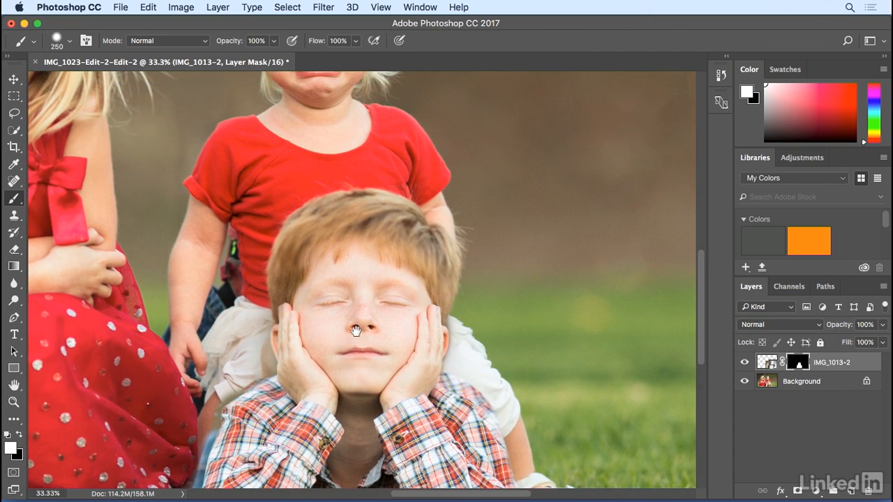
Reduce the brush to 90 px and paint white along the edges of the boy's hair.
{"action": "mouse_move", "coordinate": [315, 279]}
{"action": "left_mouse_down"}
{"action": "mouse_move", "coordinate": [341, 254]}
{"action": "mouse_move", "coordinate": [376, 256]}
{"action": "mouse_move", "coordinate": [404, 280]}
{"action": "mouse_move", "coordinate": [408, 310]}
{"action": "mouse_move", "coordinate": [413, 303]}
{"action": "mouse_move", "coordinate": [401, 249]}
{"action": "mouse_move", "coordinate": [380, 234]}
{"action": "mouse_move", "coordinate": [345, 231]}
{"action": "mouse_move", "coordinate": [328, 244]}
{"action": "mouse_move", "coordinate": [324, 256]}
{"action": "mouse_move", "coordinate": [356, 276]}
{"action": "left_mouse_up"}
{"action": "key", "text": "bracketleft"}
{"action": "key", "text": "bracketleft"}
{"action": "key", "text": "bracketleft"}
{"action": "key", "text": "bracketleft"}
{"action": "key", "text": "bracketleft"}
{"action": "key", "text": "bracketleft"}
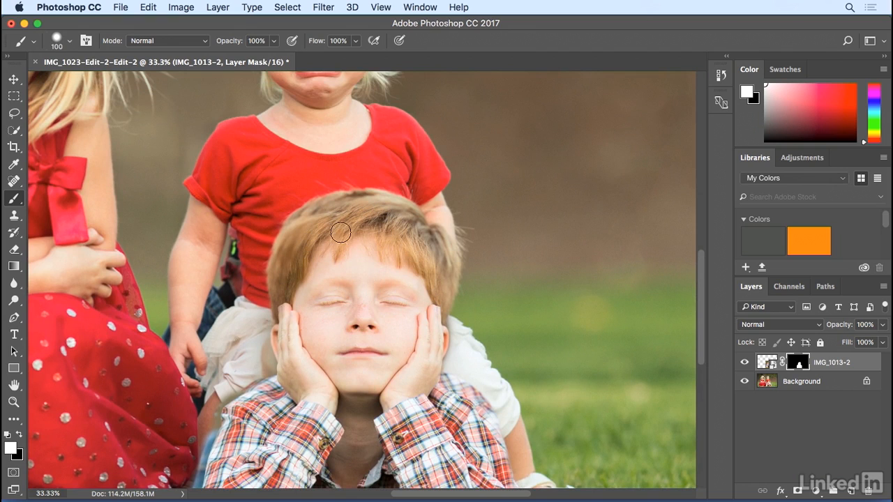
{"action": "mouse_move", "coordinate": [314, 225]}
{"action": "left_mouse_down"}
{"action": "mouse_move", "coordinate": [291, 242]}
{"action": "mouse_move", "coordinate": [277, 294]}
{"action": "left_mouse_up"}
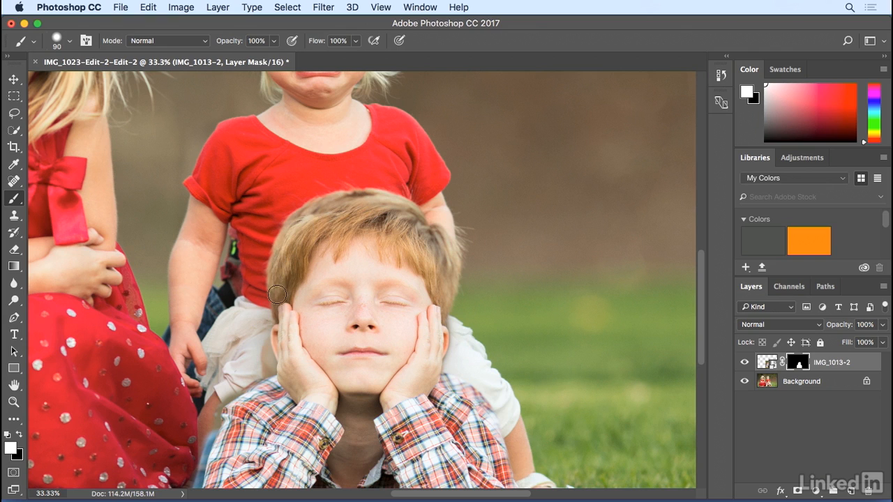
{"action": "mouse_move", "coordinate": [307, 222]}
{"action": "left_mouse_down"}
{"action": "mouse_move", "coordinate": [353, 205]}
{"action": "mouse_move", "coordinate": [319, 211]}
{"action": "mouse_move", "coordinate": [298, 232]}
{"action": "mouse_move", "coordinate": [334, 206]}
{"action": "mouse_move", "coordinate": [313, 211]}
{"action": "mouse_move", "coordinate": [320, 205]}
{"action": "mouse_move", "coordinate": [296, 222]}
{"action": "mouse_move", "coordinate": [328, 190]}
{"action": "mouse_move", "coordinate": [292, 204]}
{"action": "left_mouse_up"}
Paint more of the top of the boy's hair back in with white.
{"action": "key", "text": "x"}
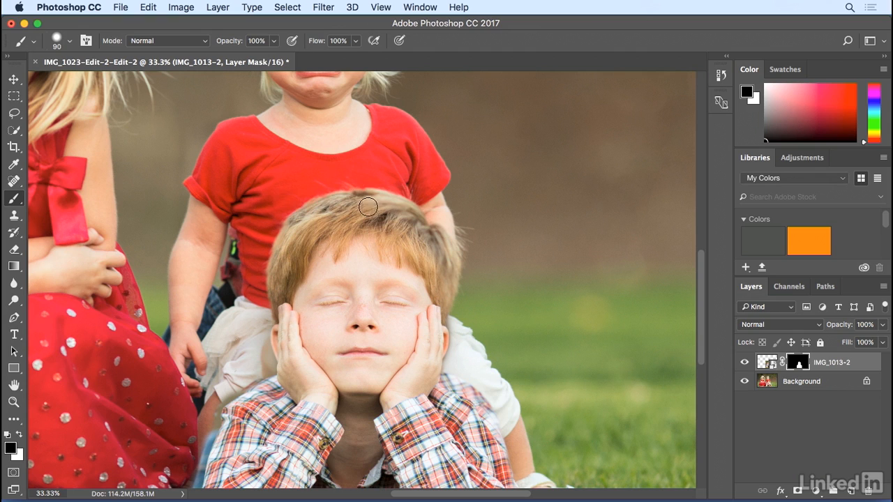
{"action": "key", "text": "x"}
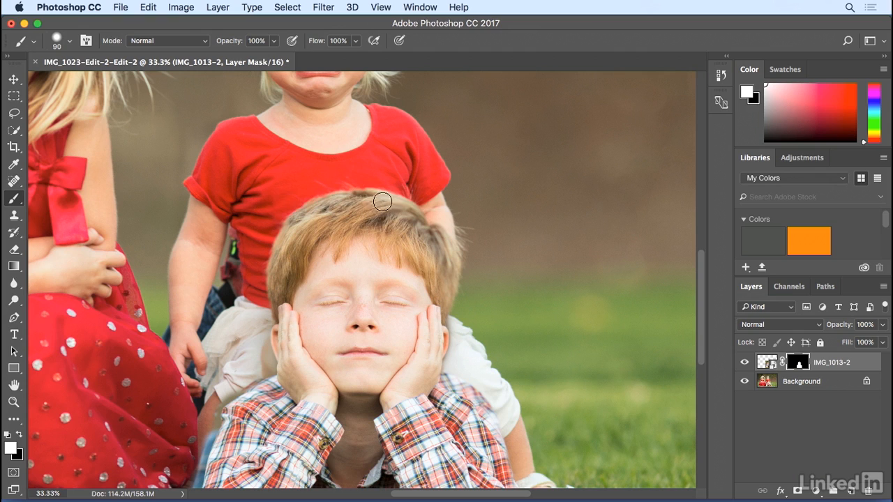
{"action": "mouse_move", "coordinate": [407, 217]}
{"action": "left_mouse_down"}
{"action": "mouse_move", "coordinate": [440, 257]}
{"action": "mouse_move", "coordinate": [438, 295]}
{"action": "mouse_move", "coordinate": [445, 247]}
{"action": "mouse_move", "coordinate": [426, 232]}
{"action": "mouse_move", "coordinate": [447, 217]}
{"action": "mouse_move", "coordinate": [438, 216]}
{"action": "mouse_move", "coordinate": [445, 227]}
{"action": "mouse_move", "coordinate": [435, 218]}
{"action": "mouse_move", "coordinate": [460, 255]}
{"action": "mouse_move", "coordinate": [455, 233]}
{"action": "mouse_move", "coordinate": [456, 256]}
{"action": "mouse_move", "coordinate": [460, 242]}
{"action": "mouse_move", "coordinate": [426, 202]}
{"action": "mouse_move", "coordinate": [350, 181]}
{"action": "left_mouse_up"}
Switch to black and paint on the mask over the boy's forehead to hide it again.
{"action": "key", "text": "x"}
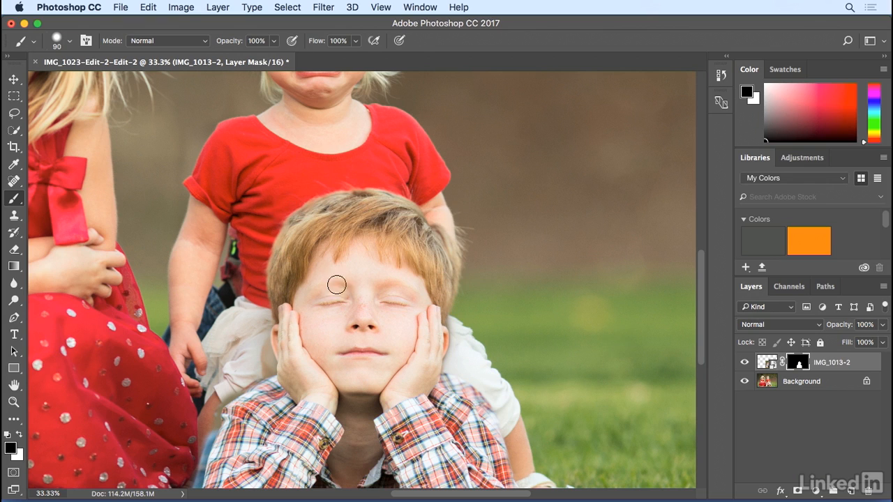
{"action": "left_click_drag", "start_coordinate": [321, 298], "coordinate": [315, 214]}
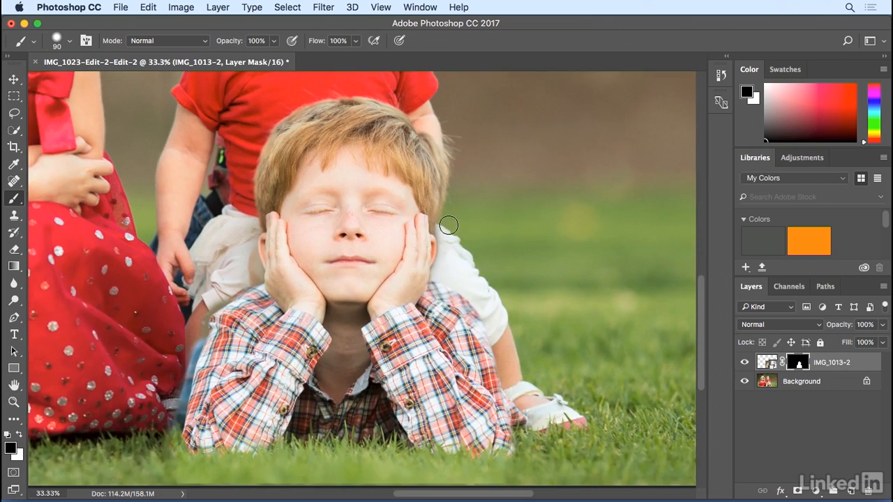
Reduce the brush to 30 px and paint black on the mask along the left edge of the boy's shirt.
{"action": "key", "text": "super+equal"}
{"action": "key", "text": "super+equal"}
{"action": "left_click_drag", "start_coordinate": [398, 214], "coordinate": [253, 212]}
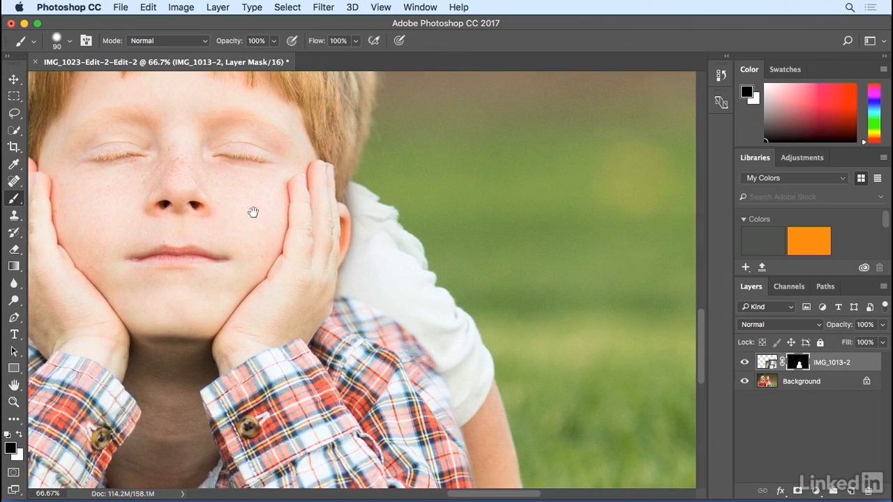
{"action": "left_click", "coordinate": [17, 436]}
{"action": "left_click", "coordinate": [16, 436]}
{"action": "key", "text": "bracketleft"}
{"action": "key", "text": "bracketleft"}
{"action": "key", "text": "bracketleft"}
{"action": "key", "text": "bracketleft"}
{"action": "key", "text": "bracketleft"}
{"action": "key", "text": "bracketleft"}
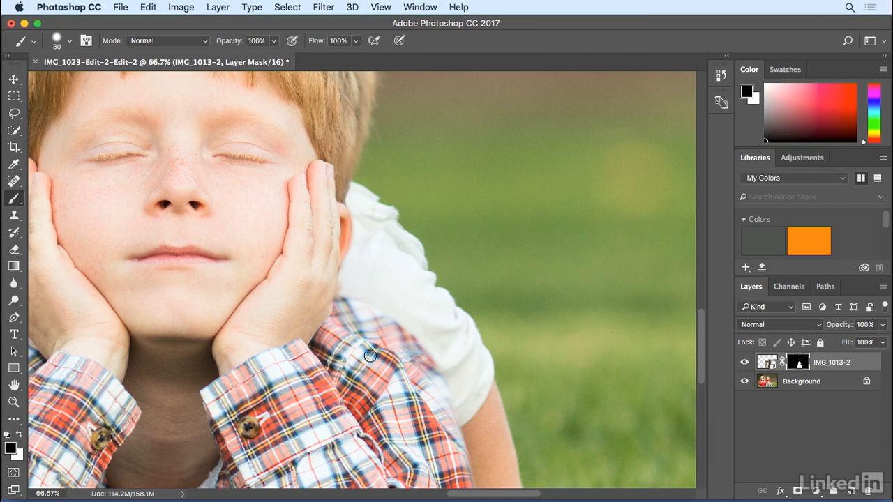
{"action": "mouse_move", "coordinate": [247, 292]}
{"action": "left_mouse_down"}
{"action": "mouse_move", "coordinate": [369, 183]}
{"action": "mouse_move", "coordinate": [369, 215]}
{"action": "mouse_move", "coordinate": [401, 182]}
{"action": "mouse_move", "coordinate": [484, 180]}
{"action": "left_mouse_up"}
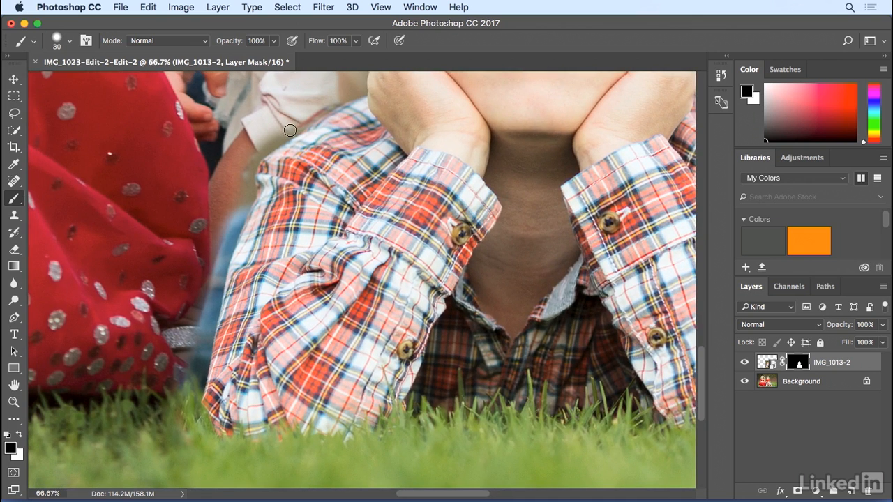
{"action": "key", "text": "x"}
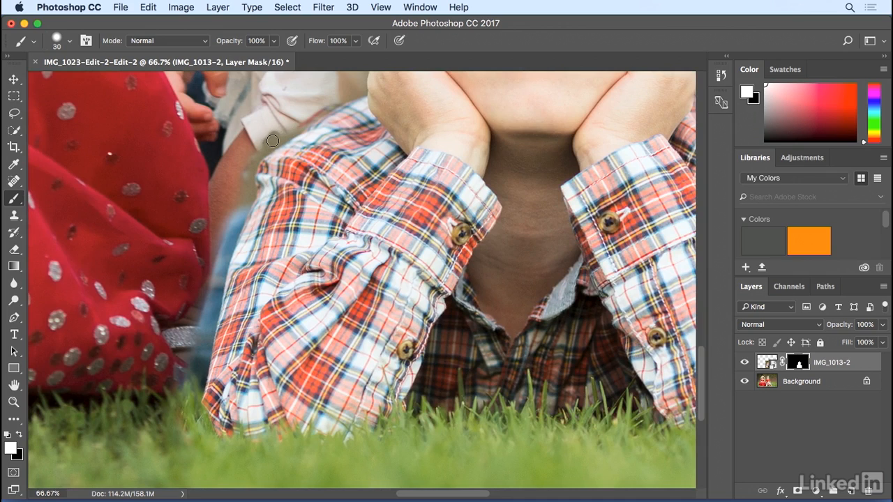
{"action": "key", "text": "x"}
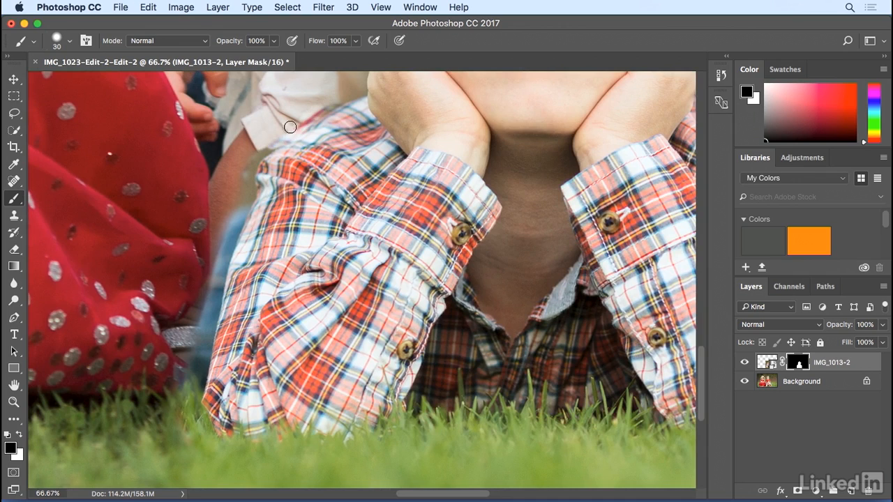
{"action": "mouse_move", "coordinate": [233, 262]}
{"action": "left_mouse_down"}
{"action": "mouse_move", "coordinate": [221, 267]}
{"action": "mouse_move", "coordinate": [211, 318]}
{"action": "left_mouse_up"}
Switch to white and paint the left edge of the boy's shirt back in on the mask.
{"action": "key", "text": "x"}
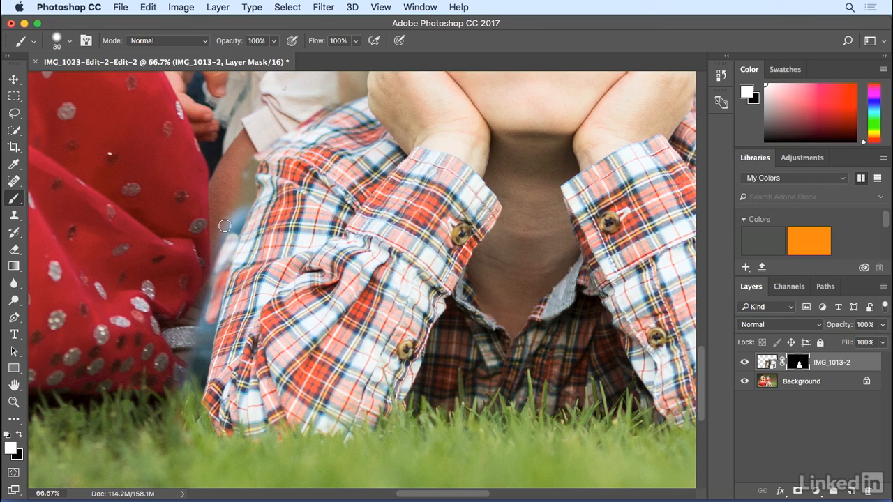
{"action": "mouse_move", "coordinate": [224, 226]}
{"action": "left_mouse_down"}
{"action": "mouse_move", "coordinate": [217, 259]}
{"action": "mouse_move", "coordinate": [233, 239]}
{"action": "mouse_move", "coordinate": [210, 319]}
{"action": "left_mouse_up"}
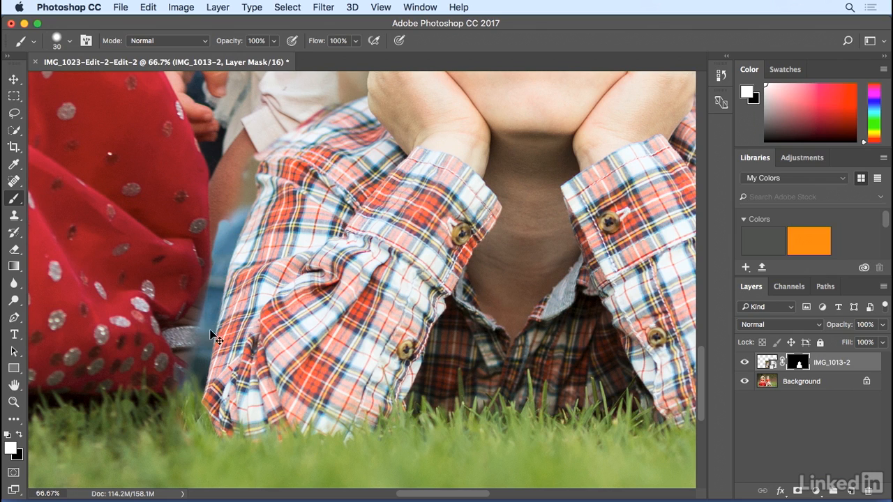
{"action": "key", "text": "super+minus"}
{"action": "key", "text": "super+minus"}
{"action": "key", "text": "super+minus"}
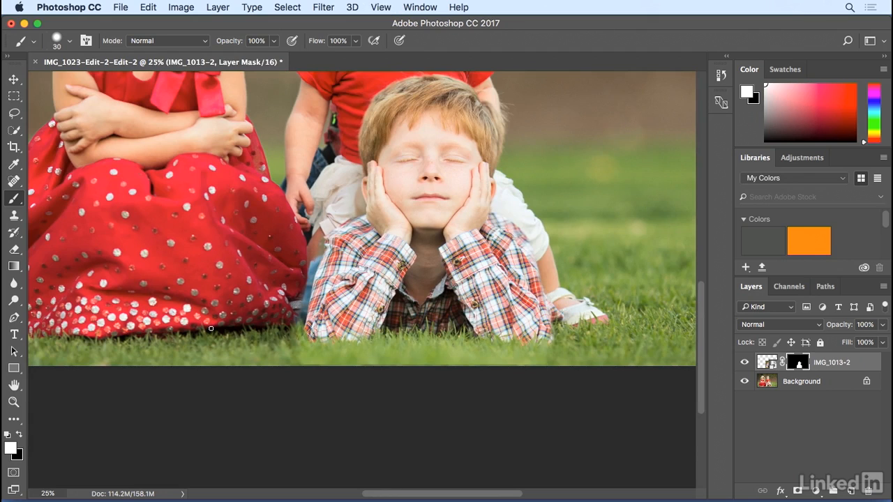
Unlink the layer mask from the boy's layer and start Puppet Warp on the layer.
{"action": "left_click", "coordinate": [767, 364]}
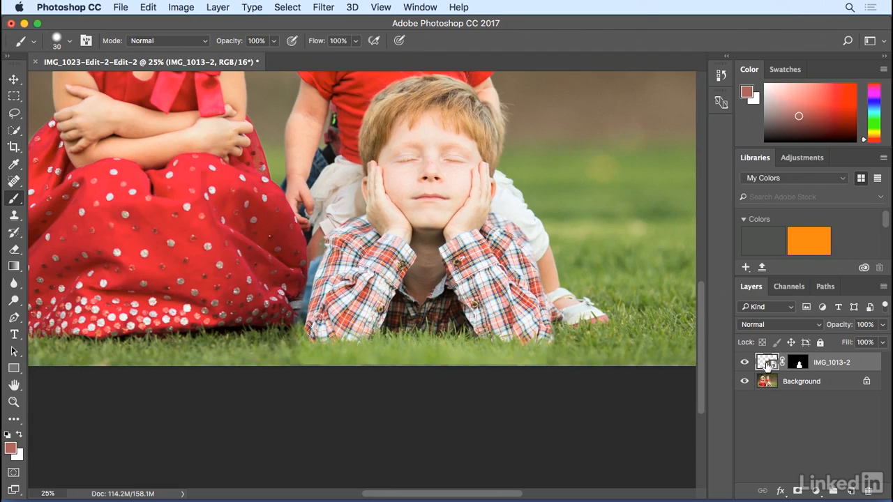
{"action": "left_click", "coordinate": [787, 363], "text": "shift"}
{"action": "left_click", "coordinate": [800, 364], "text": "shift"}
{"action": "left_click", "coordinate": [122, 8]}
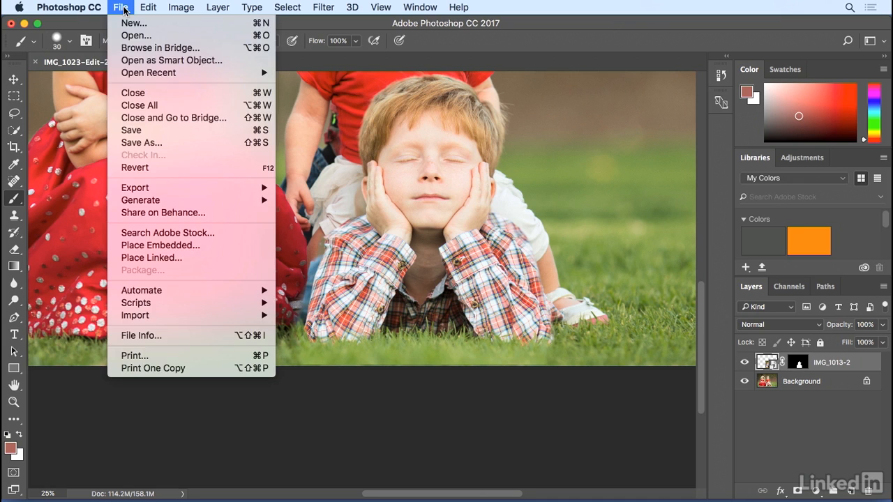
{"action": "mouse_move", "coordinate": [149, 8]}
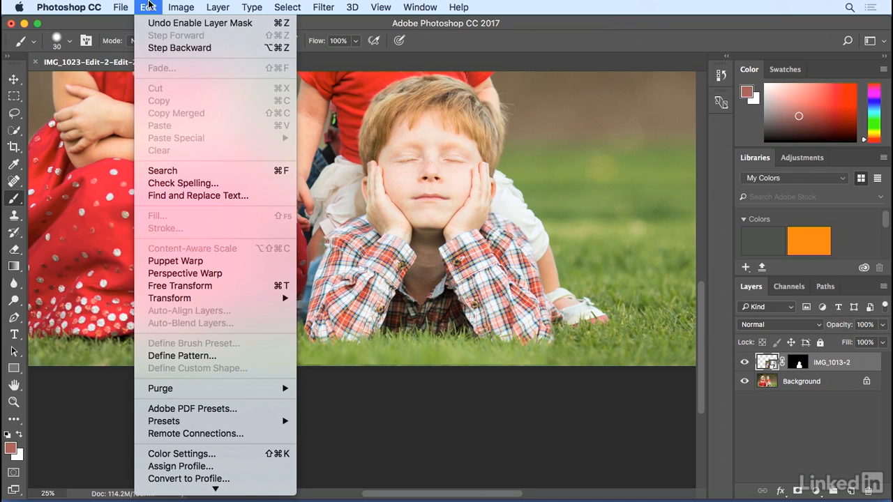
{"action": "left_click", "coordinate": [185, 262]}
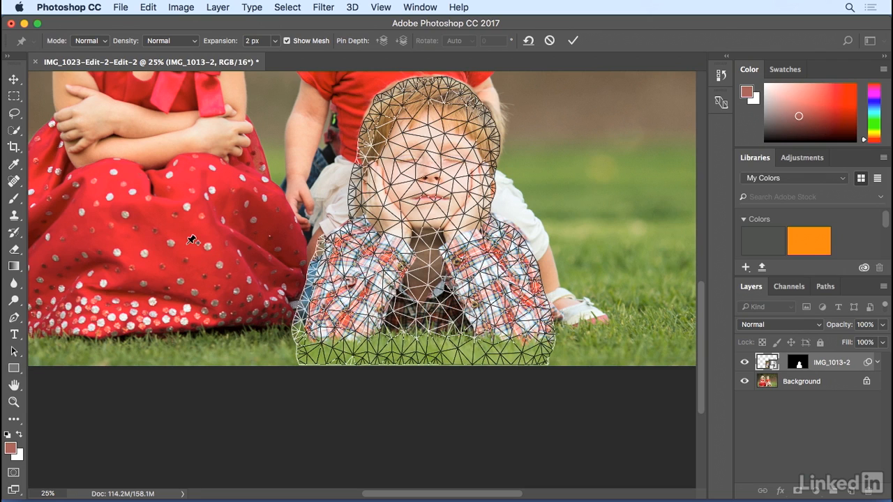
Place Puppet Warp pins across the boy's hair, face, hands and the bottom of his shirt.
{"action": "left_click", "coordinate": [380, 114]}
{"action": "left_click", "coordinate": [470, 120]}
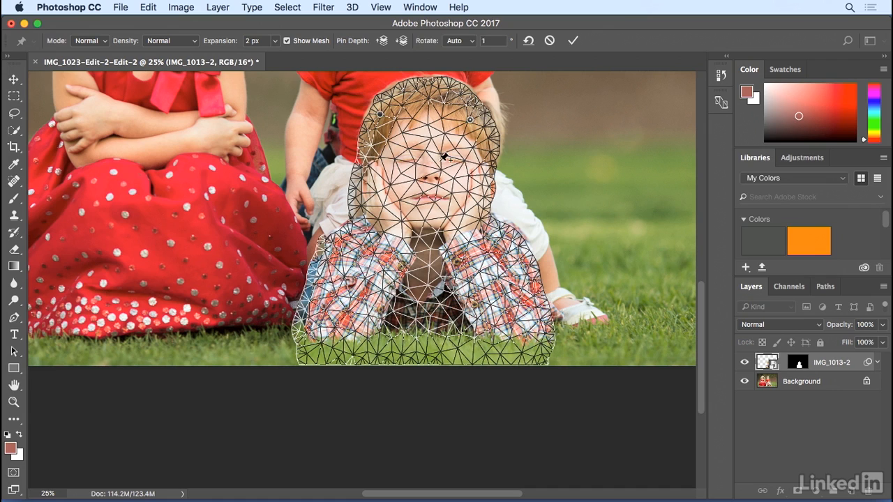
{"action": "left_click", "coordinate": [443, 169]}
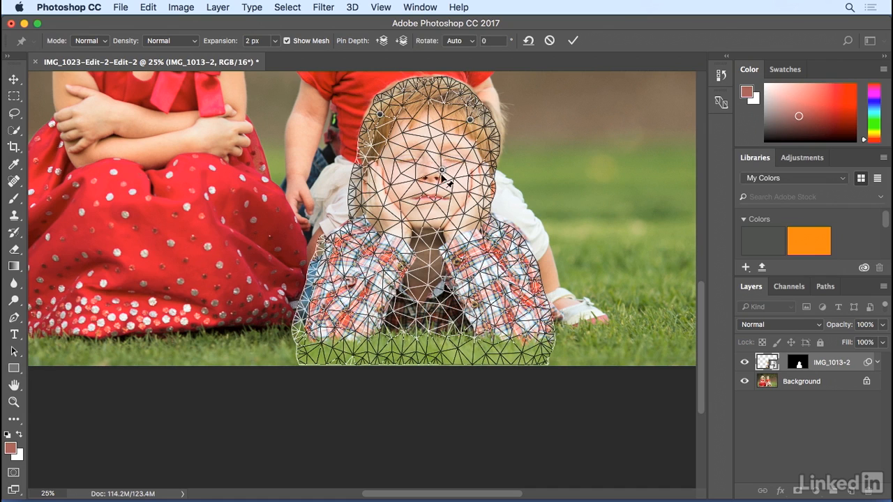
{"action": "left_click", "coordinate": [402, 219]}
{"action": "left_click", "coordinate": [459, 229]}
{"action": "left_click", "coordinate": [529, 333]}
{"action": "left_click", "coordinate": [308, 330]}
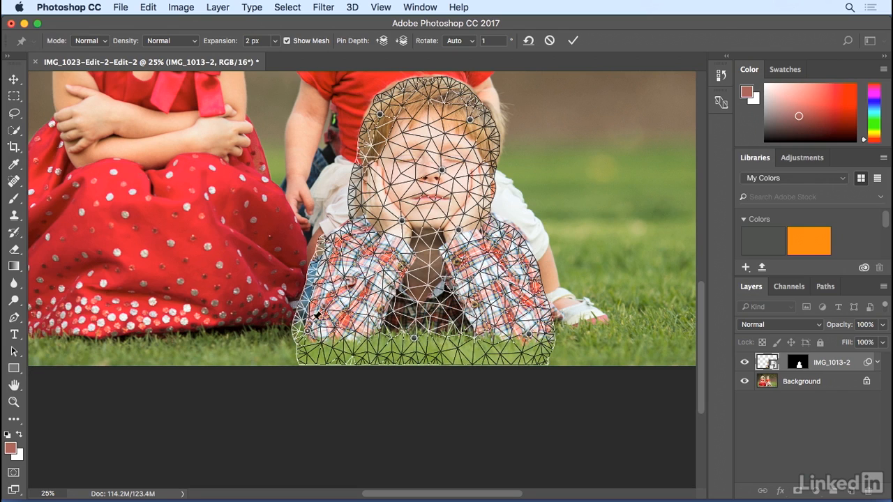
{"action": "left_click", "coordinate": [327, 260]}
{"action": "left_click", "coordinate": [309, 331], "text": "shift"}
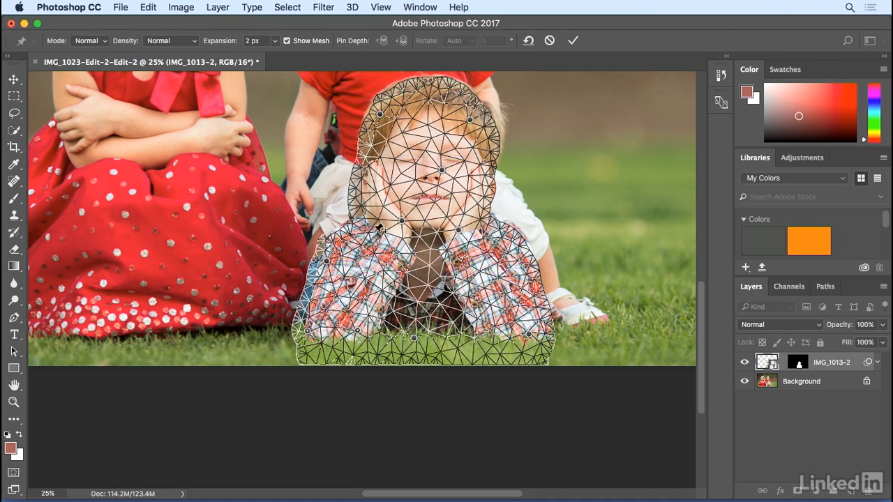
Add a pin at the left shoulder, drag the lower-left shirt pin slightly outward, and commit the warp.
{"action": "left_click", "coordinate": [369, 230]}
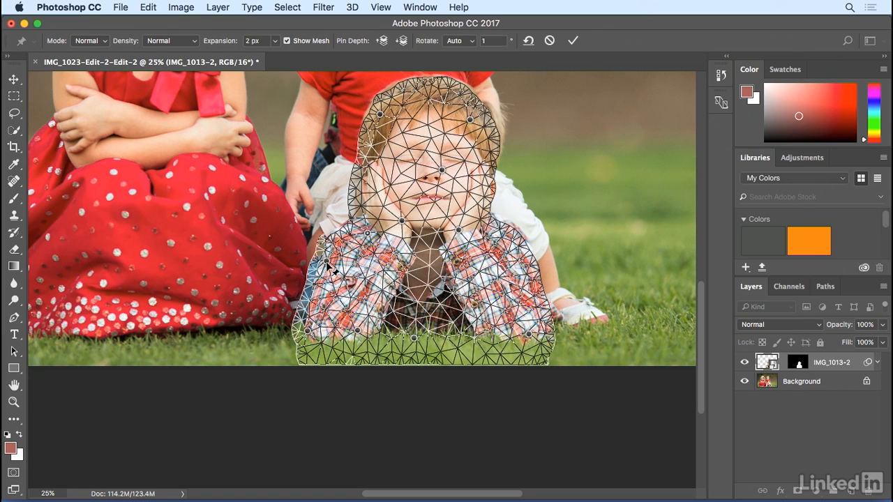
{"action": "left_click", "coordinate": [328, 264], "text": "shift"}
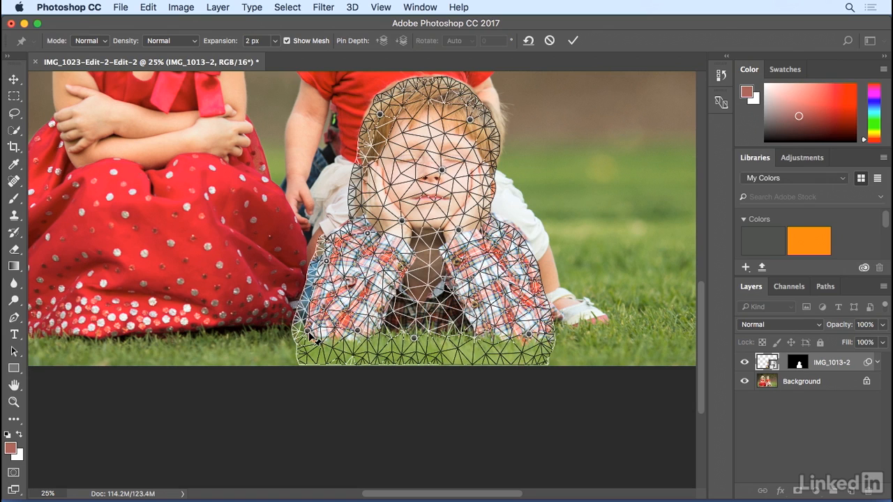
{"action": "left_click", "coordinate": [308, 332], "text": "shift"}
{"action": "left_click_drag", "start_coordinate": [308, 335], "coordinate": [301, 335]}
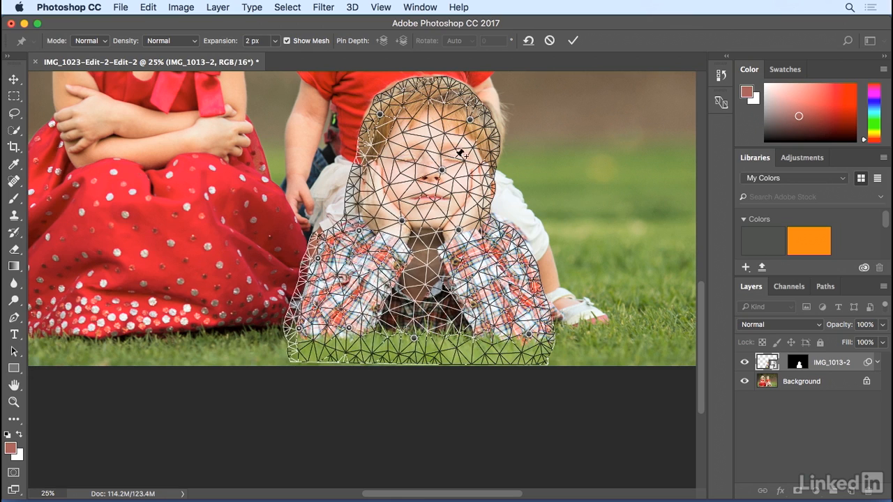
{"action": "left_click", "coordinate": [573, 40]}
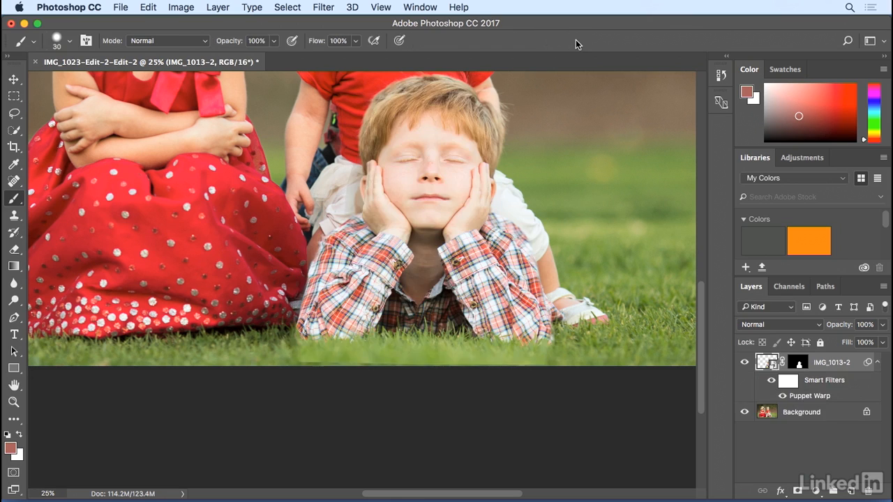
Select the layer mask and paint black with an 80 px brush along the shirt's bottom-left by the grass.
{"action": "left_click", "coordinate": [744, 362]}
{"action": "left_click", "coordinate": [744, 362]}
{"action": "left_click", "coordinate": [798, 364]}
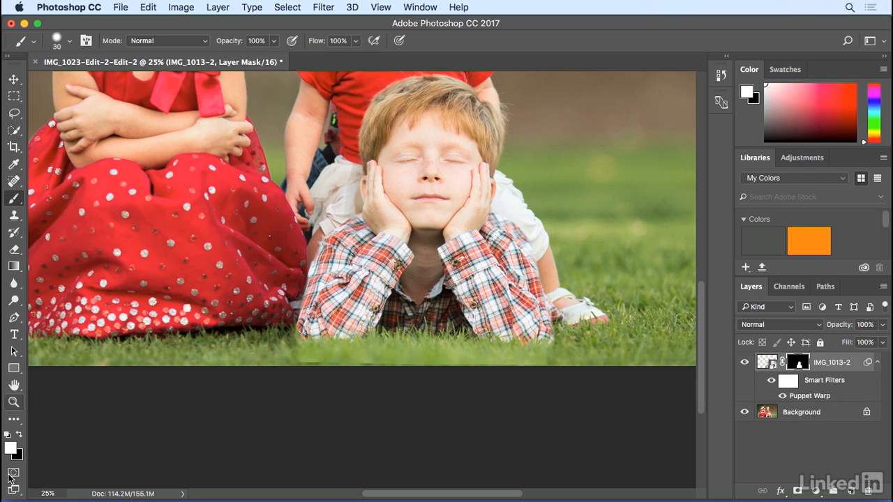
{"action": "left_click", "coordinate": [19, 434]}
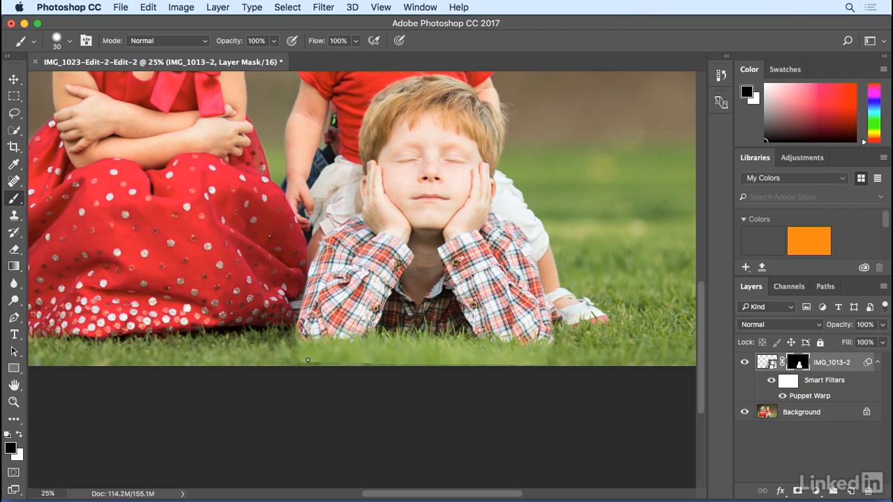
{"action": "key", "text": "bracketright"}
{"action": "mouse_move", "coordinate": [302, 361]}
{"action": "left_mouse_down"}
{"action": "mouse_move", "coordinate": [266, 363]}
{"action": "mouse_move", "coordinate": [304, 354]}
{"action": "left_mouse_up"}
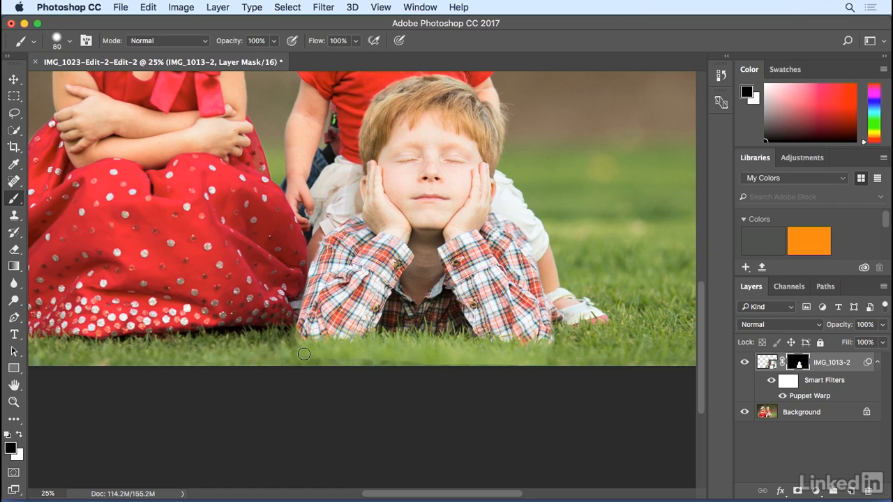
Reduce the brush to 45 px and paint black on the mask along the shirt's edge next to the red dress.
{"action": "key", "text": "super+plus"}
{"action": "key", "text": "super+plus"}
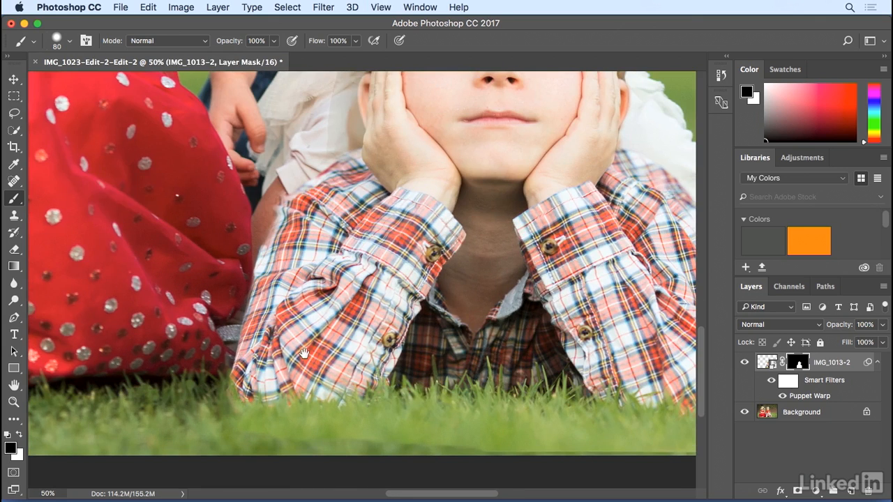
{"action": "left_click_drag", "start_coordinate": [275, 245], "coordinate": [315, 301]}
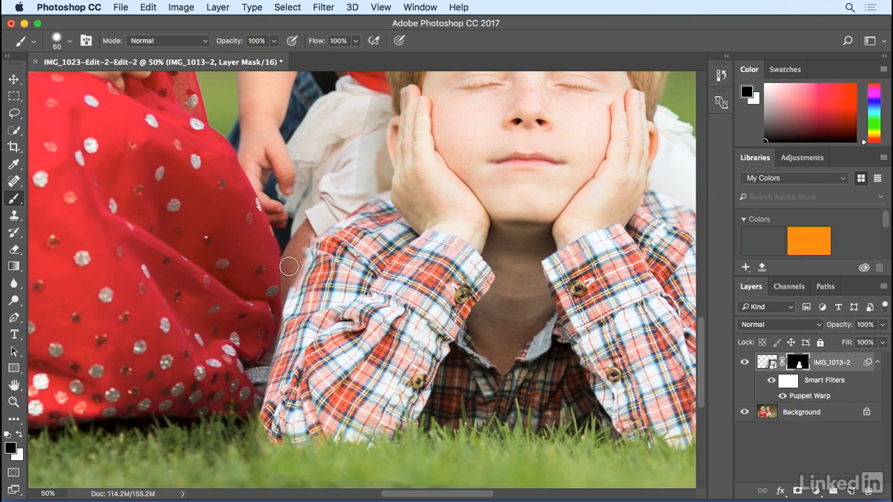
{"action": "key", "text": "bracketleft"}
{"action": "key", "text": "bracketleft"}
{"action": "key", "text": "bracketleft"}
{"action": "key", "text": "bracketleft"}
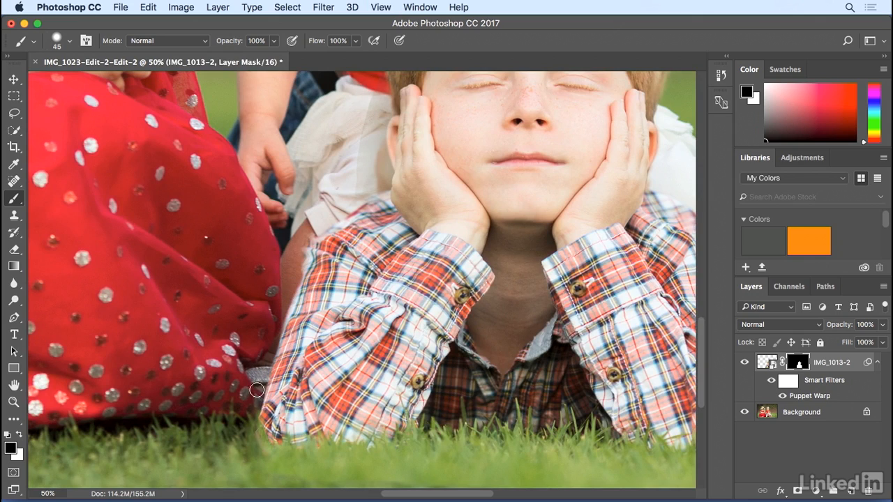
{"action": "left_click_drag", "start_coordinate": [304, 271], "coordinate": [298, 261]}
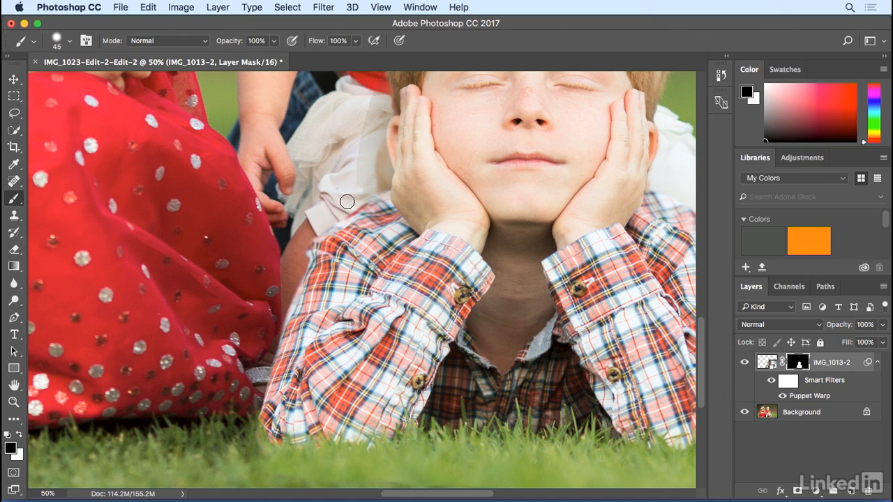
Enlarge the brush to 60 px and paint black on the mask around the white dress and the boy's hair edges.
{"action": "mouse_move", "coordinate": [360, 170]}
{"action": "left_mouse_down"}
{"action": "mouse_move", "coordinate": [369, 127]}
{"action": "mouse_move", "coordinate": [354, 189]}
{"action": "mouse_move", "coordinate": [368, 152]}
{"action": "mouse_move", "coordinate": [361, 191]}
{"action": "mouse_move", "coordinate": [369, 159]}
{"action": "left_mouse_up"}
{"action": "key", "text": "]"}
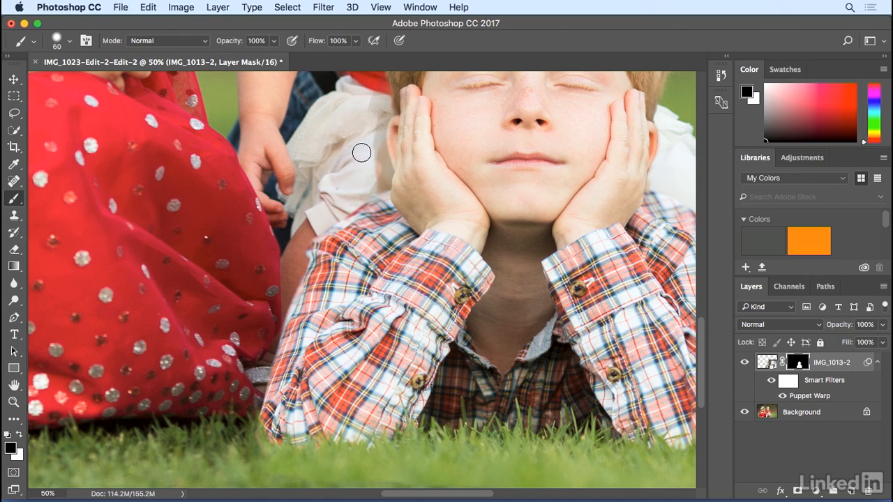
{"action": "mouse_move", "coordinate": [367, 100]}
{"action": "left_mouse_down"}
{"action": "mouse_move", "coordinate": [367, 159]}
{"action": "mouse_move", "coordinate": [355, 175]}
{"action": "mouse_move", "coordinate": [379, 179]}
{"action": "mouse_move", "coordinate": [384, 156]}
{"action": "mouse_move", "coordinate": [374, 127]}
{"action": "mouse_move", "coordinate": [383, 183]}
{"action": "mouse_move", "coordinate": [368, 151]}
{"action": "left_mouse_up"}
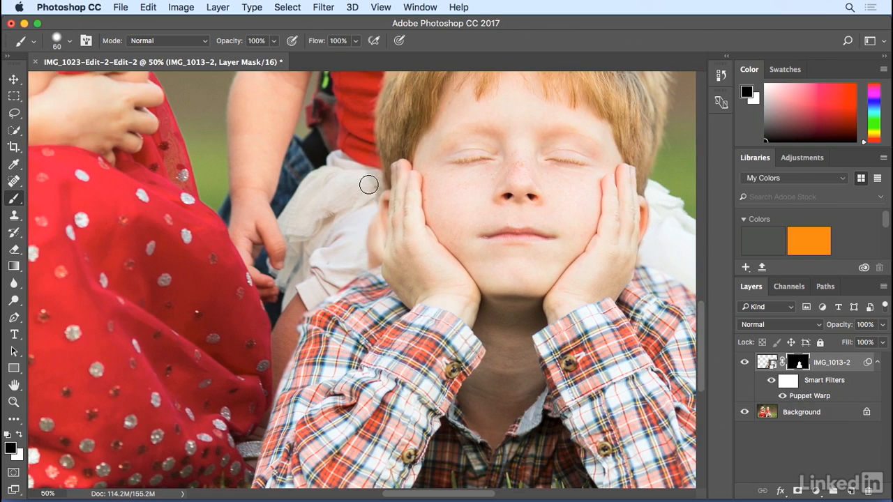
{"action": "mouse_move", "coordinate": [368, 185]}
{"action": "left_mouse_down"}
{"action": "mouse_move", "coordinate": [368, 195]}
{"action": "mouse_move", "coordinate": [375, 151]}
{"action": "left_mouse_up"}
{"action": "mouse_move", "coordinate": [348, 211]}
{"action": "left_mouse_down"}
{"action": "mouse_move", "coordinate": [335, 302]}
{"action": "mouse_move", "coordinate": [321, 247]}
{"action": "left_mouse_up"}
{"action": "left_click_drag", "start_coordinate": [347, 145], "coordinate": [323, 143]}
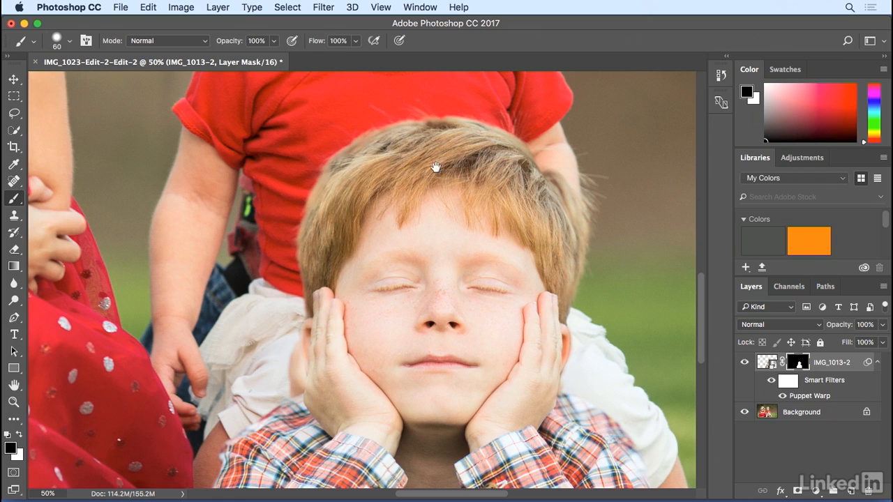
{"action": "left_click_drag", "start_coordinate": [404, 163], "coordinate": [370, 148]}
{"action": "left_click_drag", "start_coordinate": [442, 177], "coordinate": [409, 118]}
{"action": "left_click_drag", "start_coordinate": [425, 203], "coordinate": [425, 139]}
{"action": "left_click_drag", "start_coordinate": [447, 186], "coordinate": [426, 186]}
Shrink the brush to 25 px and paint black on the mask along the outer edge of the boy's raised hand.
{"action": "key", "text": "super+equal"}
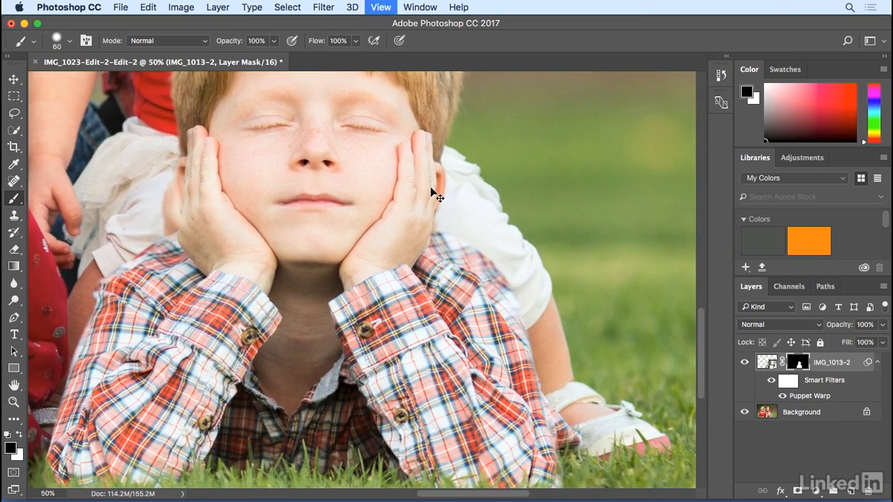
{"action": "scroll", "coordinate": [470, 193], "scroll_direction": "right", "scroll_amount": 3}
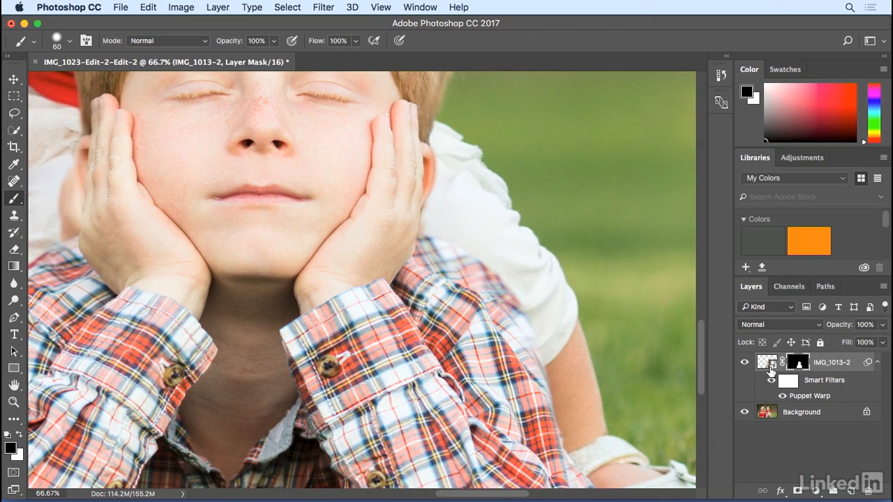
{"action": "key", "text": "bracketleft"}
{"action": "key", "text": "bracketleft"}
{"action": "key", "text": "bracketleft"}
{"action": "left_click_drag", "start_coordinate": [427, 266], "coordinate": [432, 209]}
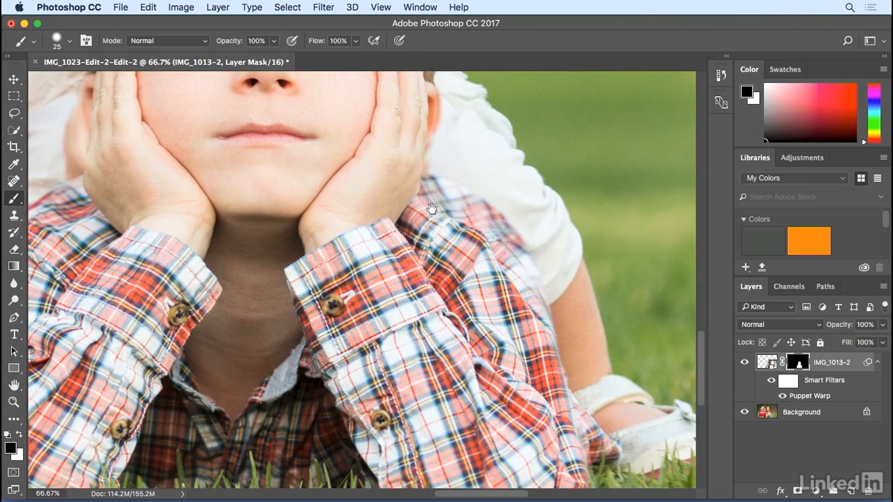
{"action": "left_click", "coordinate": [745, 362]}
{"action": "left_click", "coordinate": [744, 362]}
Paint black at the sleeve's lower corner, then switch to white and paint along the shirt's outer edge on the mask.
{"action": "scroll", "coordinate": [590, 394], "scroll_direction": "down", "scroll_amount": 4}
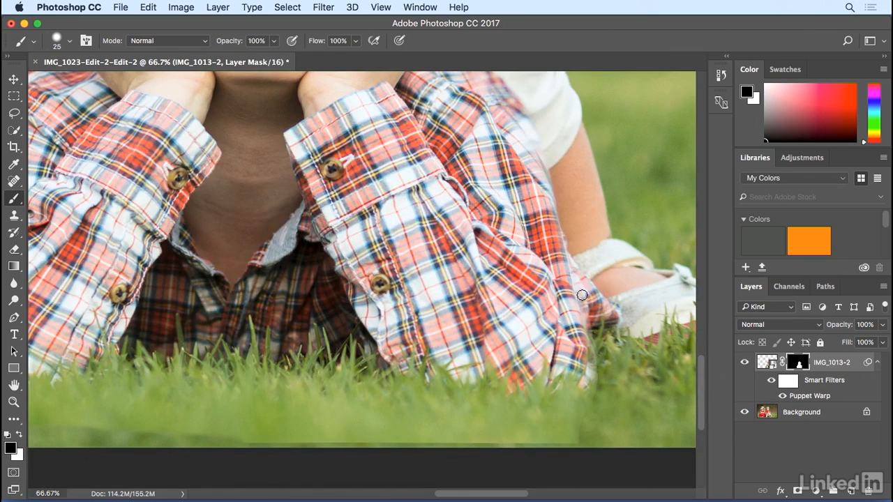
{"action": "mouse_move", "coordinate": [582, 295]}
{"action": "left_mouse_down"}
{"action": "mouse_move", "coordinate": [594, 373]}
{"action": "mouse_move", "coordinate": [587, 389]}
{"action": "mouse_move", "coordinate": [580, 296]}
{"action": "left_mouse_up"}
{"action": "key", "text": "x"}
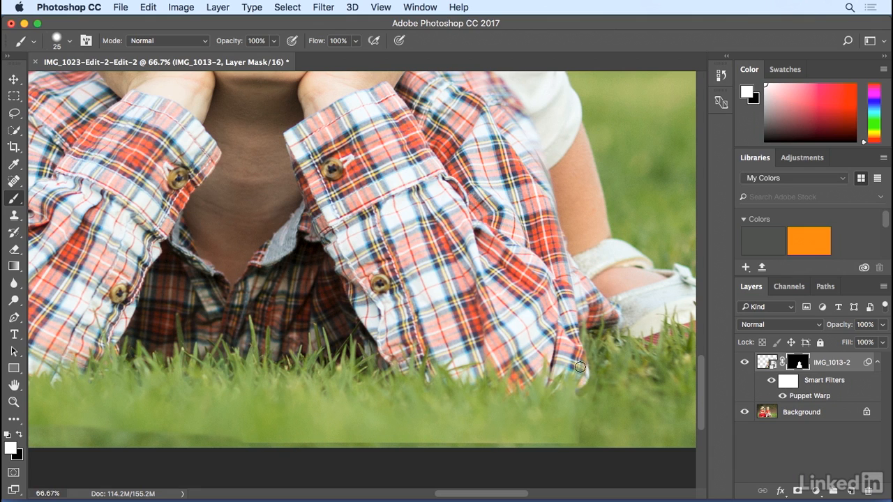
{"action": "left_click_drag", "start_coordinate": [541, 243], "coordinate": [540, 374]}
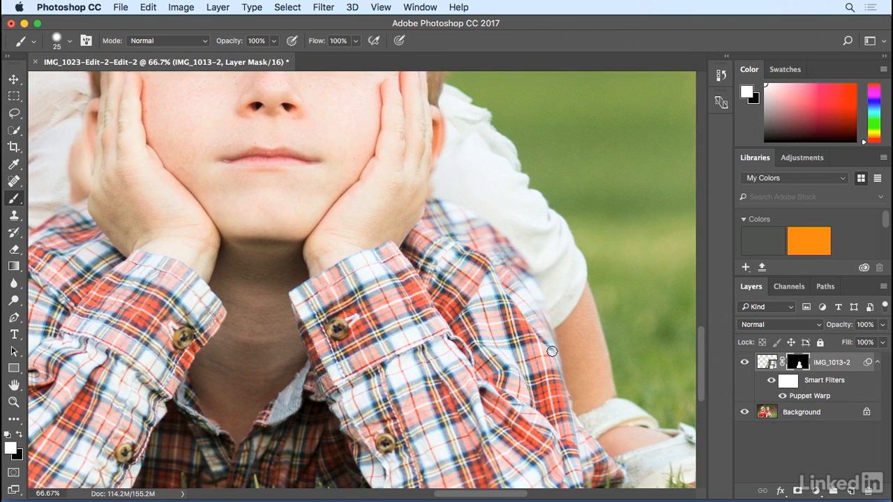
{"action": "key", "text": "super+minus"}
{"action": "key", "text": "super+minus"}
{"action": "key", "text": "super+minus"}
{"action": "key", "text": "super+minus"}
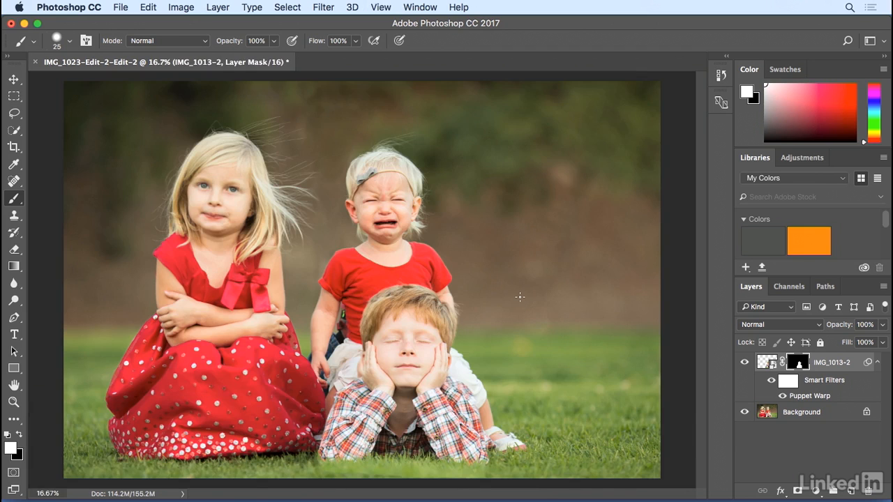
Add a new empty layer and move it beneath the IMG_1013-2 layer.
{"action": "key", "text": "super+plus"}
{"action": "key", "text": "super+plus"}
{"action": "key", "text": "super+plus"}
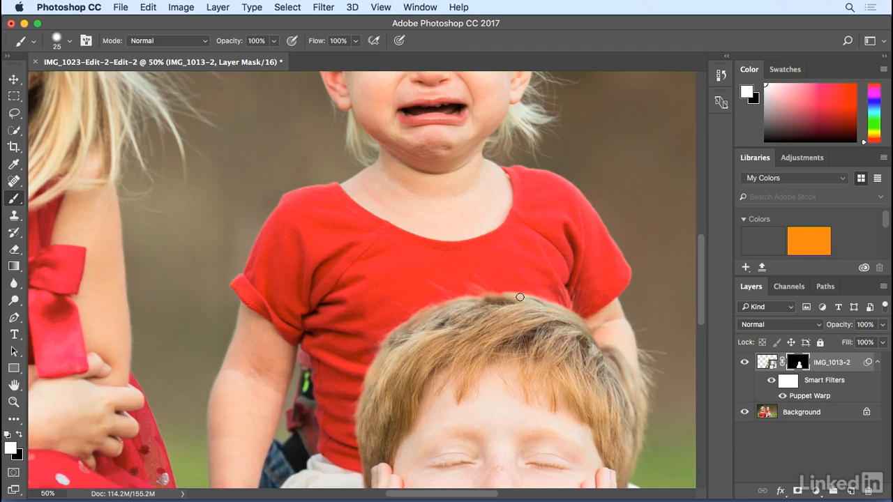
{"action": "left_click_drag", "start_coordinate": [459, 298], "coordinate": [472, 143]}
{"action": "left_click_drag", "start_coordinate": [445, 271], "coordinate": [451, 230]}
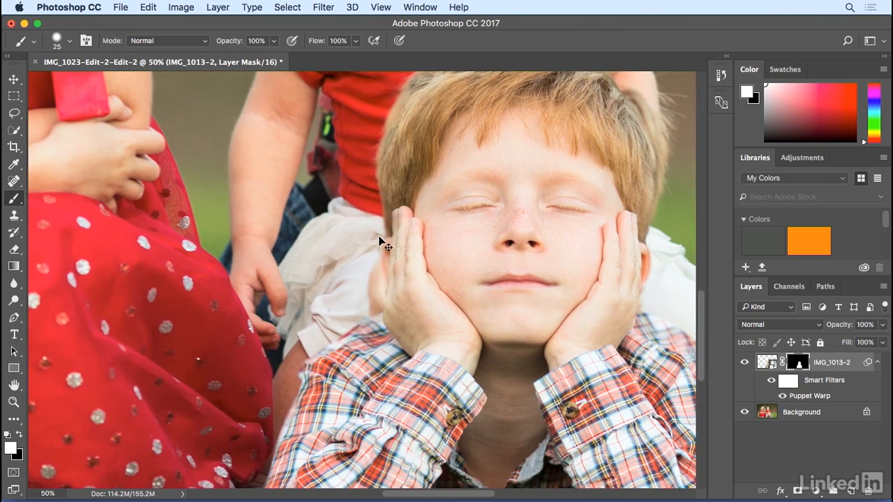
{"action": "key", "text": "super+plus"}
{"action": "key", "text": "super+plus"}
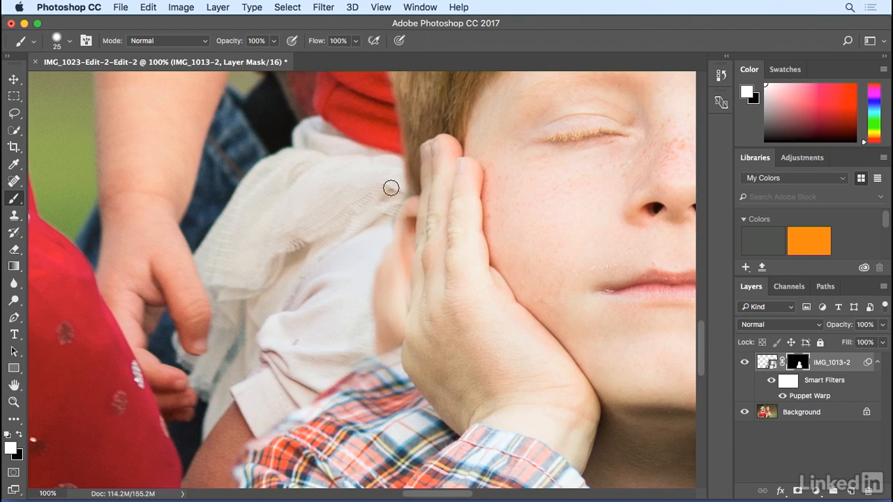
{"action": "key", "text": "x"}
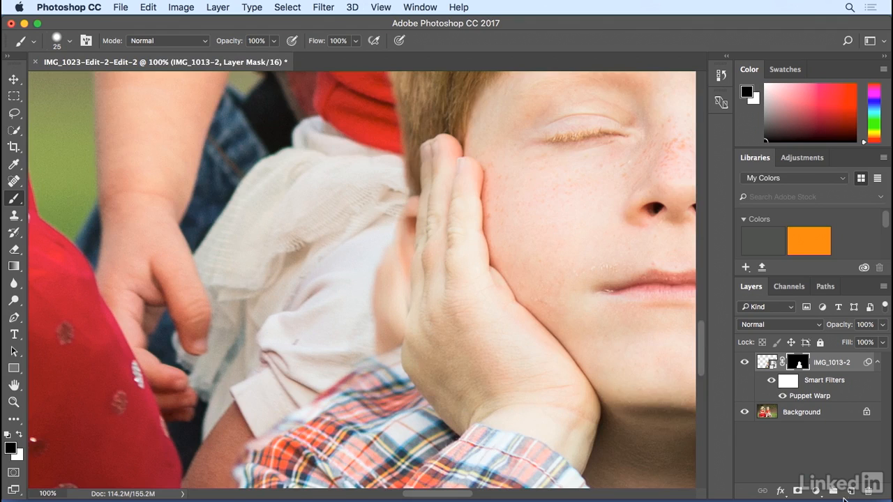
{"action": "left_click", "coordinate": [850, 494]}
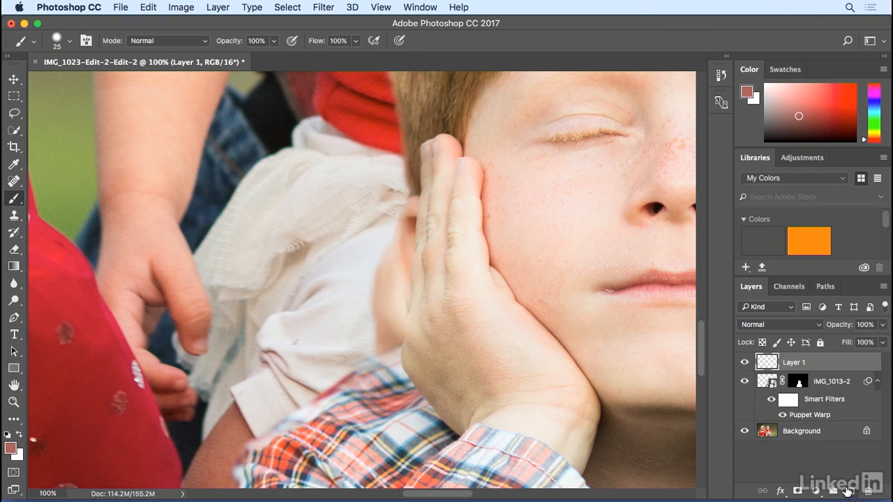
{"action": "left_click_drag", "start_coordinate": [767, 363], "coordinate": [768, 417]}
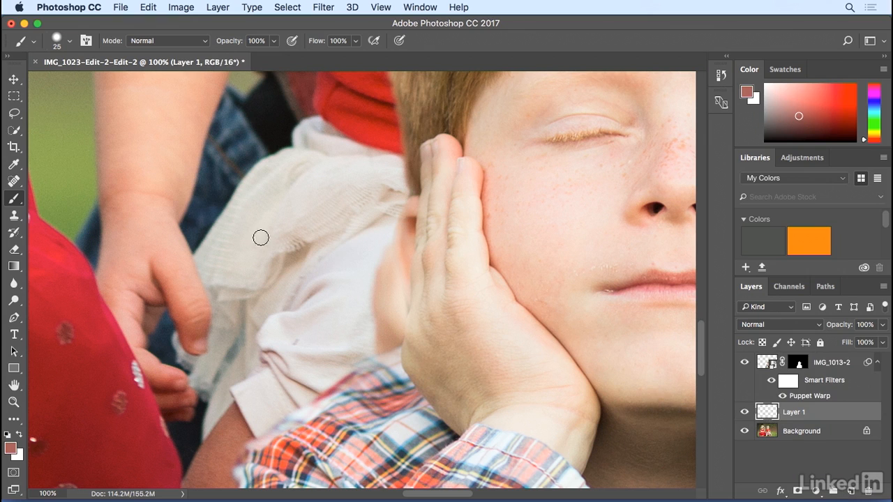
With the Clone Stamp sampling Current & Below, clone white shirt fabric onto the new layer beside the boy's hand.
{"action": "left_click", "coordinate": [15, 218]}
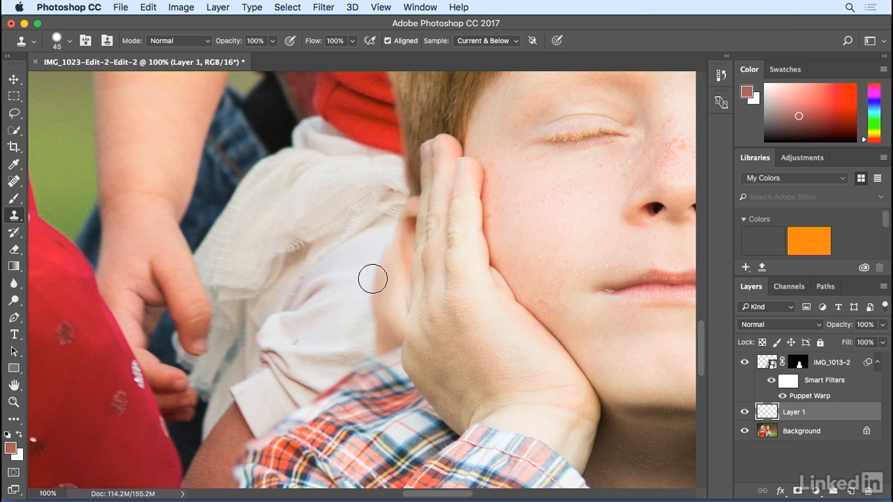
{"action": "left_click", "coordinate": [356, 264], "text": "alt"}
{"action": "mouse_move", "coordinate": [373, 261]}
{"action": "left_mouse_down"}
{"action": "mouse_move", "coordinate": [386, 272]}
{"action": "mouse_move", "coordinate": [378, 291]}
{"action": "mouse_move", "coordinate": [386, 273]}
{"action": "mouse_move", "coordinate": [391, 282]}
{"action": "mouse_move", "coordinate": [379, 233]}
{"action": "left_mouse_up"}
{"action": "left_click", "coordinate": [353, 295], "text": "alt"}
{"action": "left_click", "coordinate": [373, 251], "text": "alt"}
{"action": "left_click", "coordinate": [375, 249], "text": "alt"}
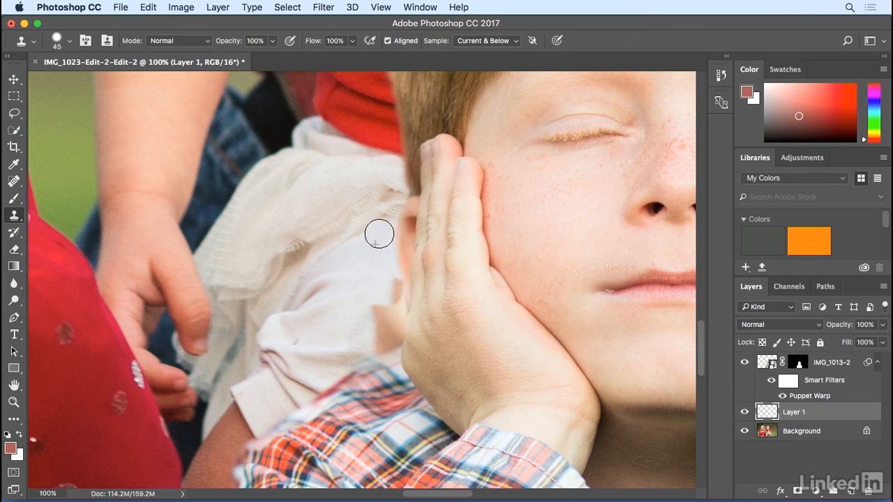
Clone more shirt fabric onto the new layer to cover the area below and along the hand's edge.
{"action": "left_click", "coordinate": [356, 292], "text": "alt"}
{"action": "mouse_move", "coordinate": [366, 310]}
{"action": "left_mouse_down"}
{"action": "mouse_move", "coordinate": [392, 290]}
{"action": "mouse_move", "coordinate": [394, 303]}
{"action": "mouse_move", "coordinate": [375, 312]}
{"action": "mouse_move", "coordinate": [392, 317]}
{"action": "mouse_move", "coordinate": [394, 310]}
{"action": "mouse_move", "coordinate": [366, 326]}
{"action": "mouse_move", "coordinate": [388, 335]}
{"action": "left_mouse_up"}
{"action": "left_click", "coordinate": [366, 311], "text": "alt"}
{"action": "left_click", "coordinate": [377, 304], "text": "alt"}
{"action": "left_click", "coordinate": [361, 307], "text": "alt"}
{"action": "left_click", "coordinate": [350, 321], "text": "alt"}
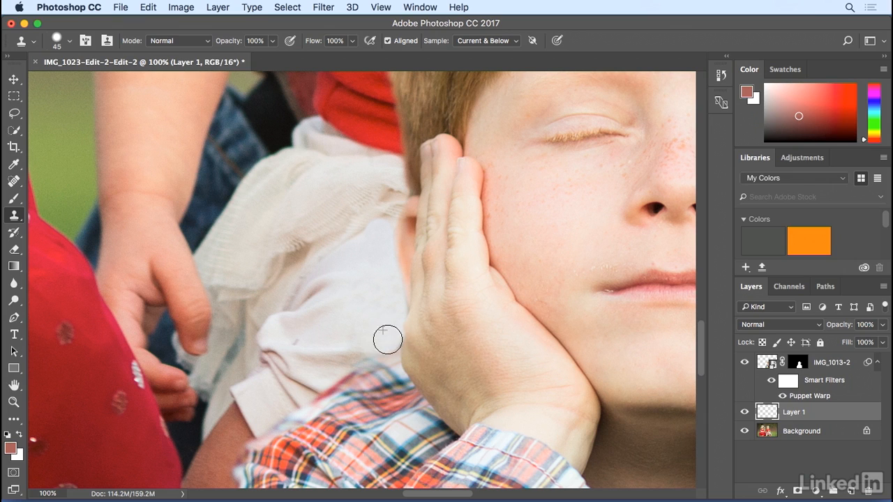
{"action": "left_click", "coordinate": [386, 317], "text": "alt"}
{"action": "left_click_drag", "start_coordinate": [395, 315], "coordinate": [394, 307]}
{"action": "mouse_move", "coordinate": [373, 344]}
{"action": "left_mouse_down"}
{"action": "mouse_move", "coordinate": [355, 351]}
{"action": "mouse_move", "coordinate": [365, 330]}
{"action": "mouse_move", "coordinate": [375, 345]}
{"action": "mouse_move", "coordinate": [384, 339]}
{"action": "mouse_move", "coordinate": [393, 309]}
{"action": "left_mouse_up"}
{"action": "left_click", "coordinate": [394, 309]}
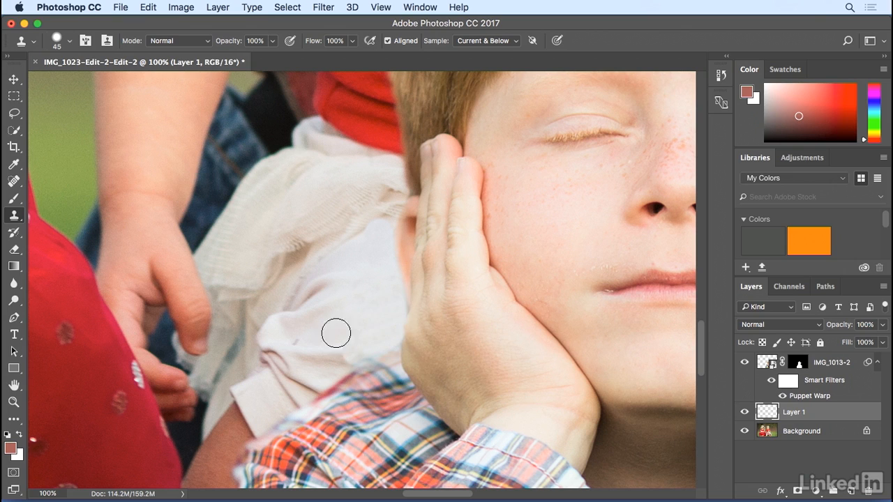
{"action": "left_click", "coordinate": [328, 356], "text": "alt"}
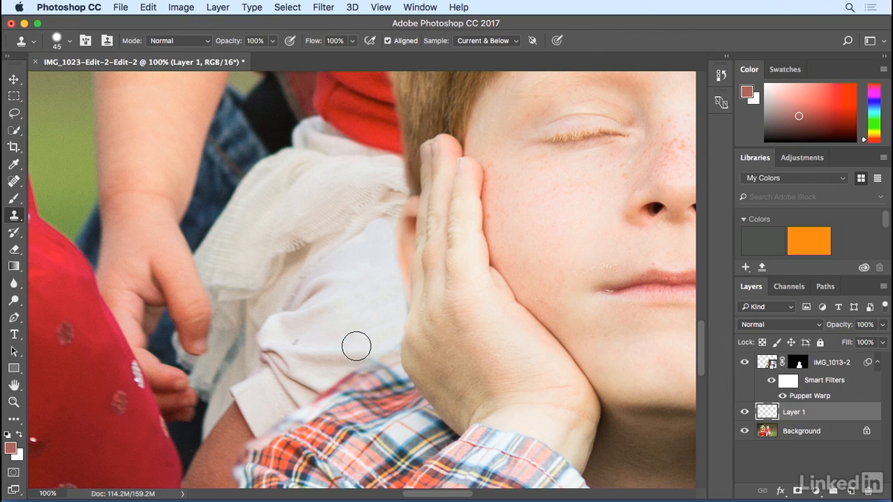
Inspect the cloned shirt area around the boy's hand at several zoom levels.
{"action": "key", "text": "super+minus"}
{"action": "key", "text": "super+minus"}
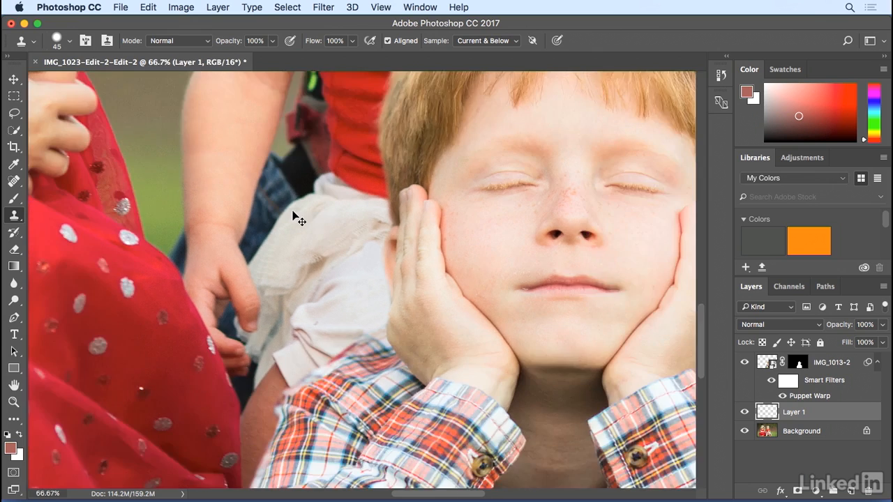
{"action": "key", "text": "super+minus"}
{"action": "key", "text": "super+minus"}
{"action": "key", "text": "super+plus"}
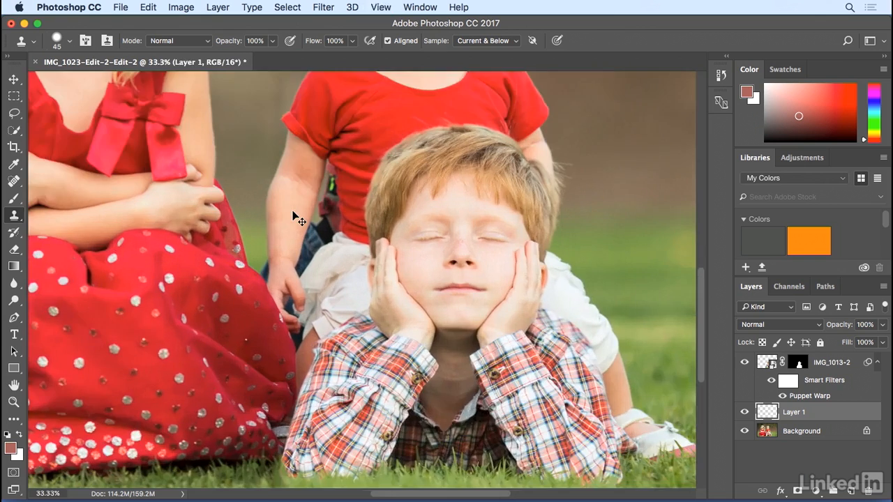
{"action": "key", "text": "super+plus"}
{"action": "key", "text": "super+plus"}
{"action": "key", "text": "super+plus"}
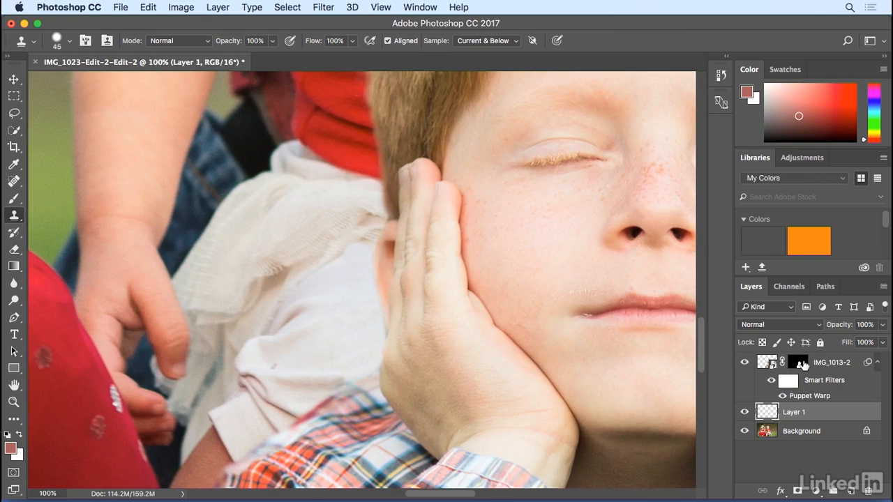
Select the layer mask and paint white with a 25 px brush along the outer edge of the boy's hand.
{"action": "left_click", "coordinate": [802, 364]}
{"action": "key", "text": "d"}
{"action": "key", "text": "bracketleft"}
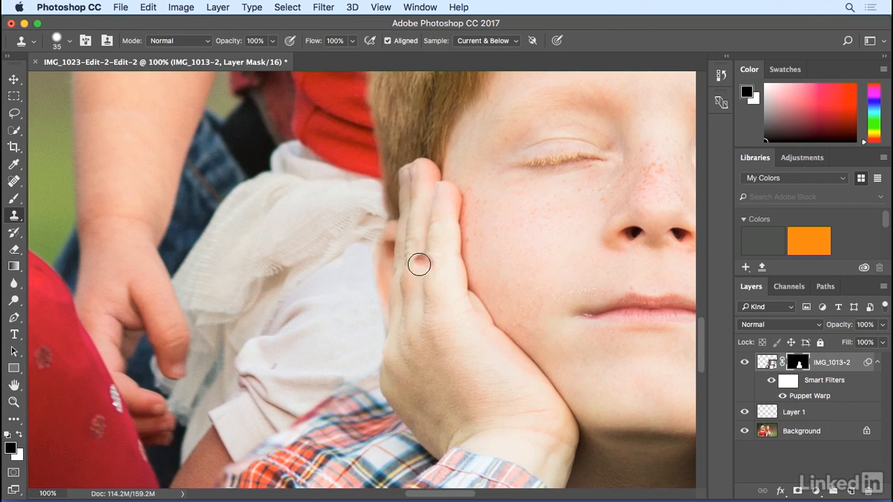
{"action": "key", "text": "bracketleft"}
{"action": "key", "text": "bracketleft"}
{"action": "key", "text": "bracketleft"}
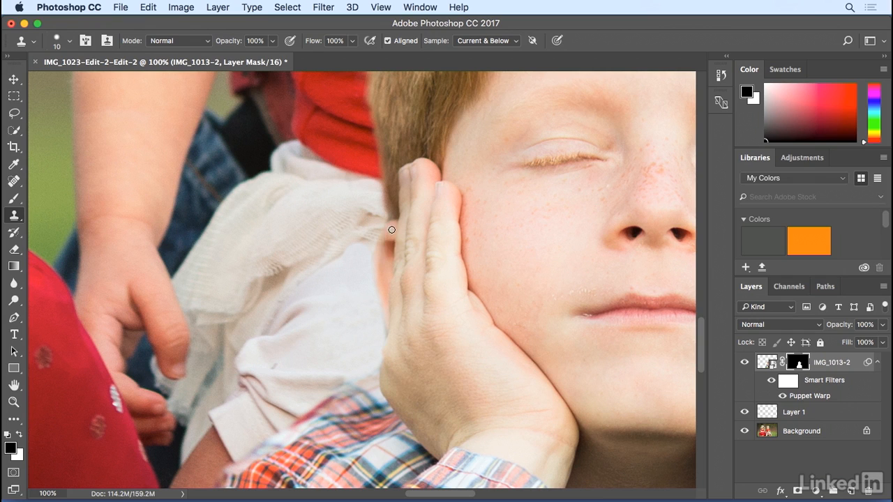
{"action": "left_click", "coordinate": [14, 198]}
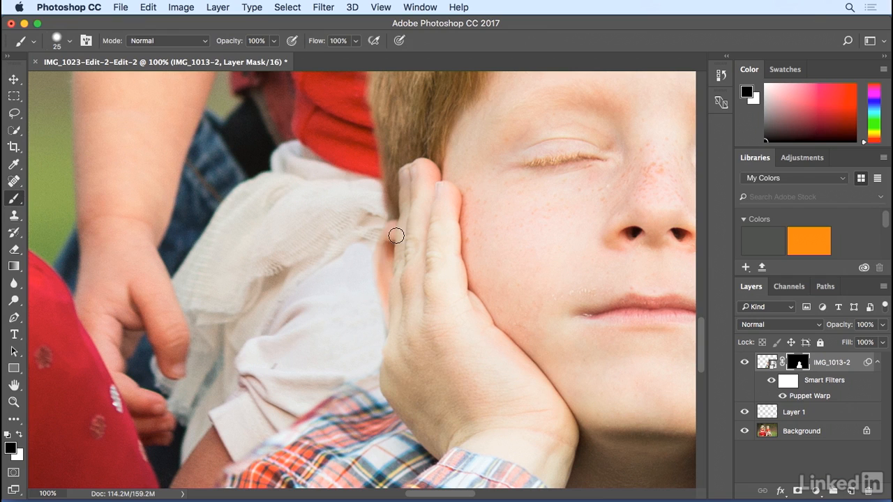
{"action": "key", "text": "x"}
{"action": "mouse_move", "coordinate": [389, 245]}
{"action": "left_mouse_down"}
{"action": "mouse_move", "coordinate": [382, 273]}
{"action": "mouse_move", "coordinate": [386, 251]}
{"action": "left_mouse_up"}
{"action": "mouse_move", "coordinate": [381, 284]}
{"action": "left_mouse_down"}
{"action": "mouse_move", "coordinate": [390, 330]}
{"action": "mouse_move", "coordinate": [396, 226]}
{"action": "left_mouse_up"}
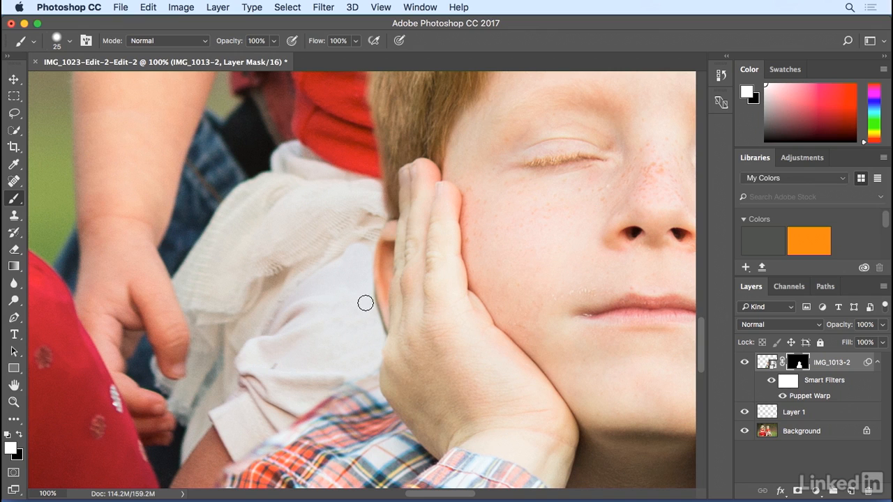
{"action": "key", "text": "x"}
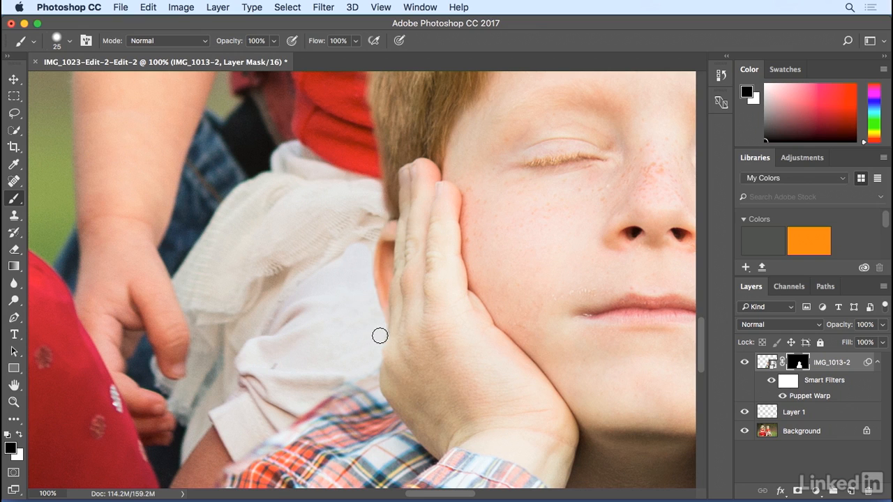
Create a new layer group and put the face layer and the clone layer inside it.
{"action": "key", "text": "super+minus"}
{"action": "key", "text": "super+minus"}
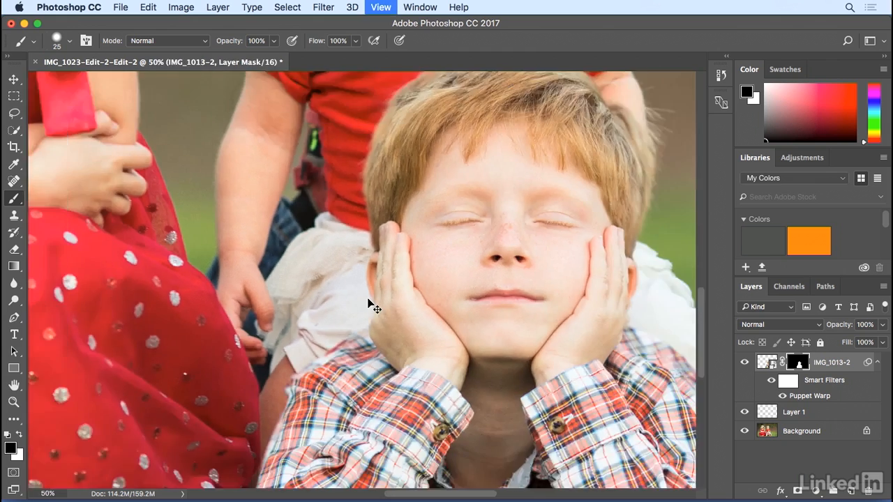
{"action": "key", "text": "super+minus"}
{"action": "key", "text": "super+minus"}
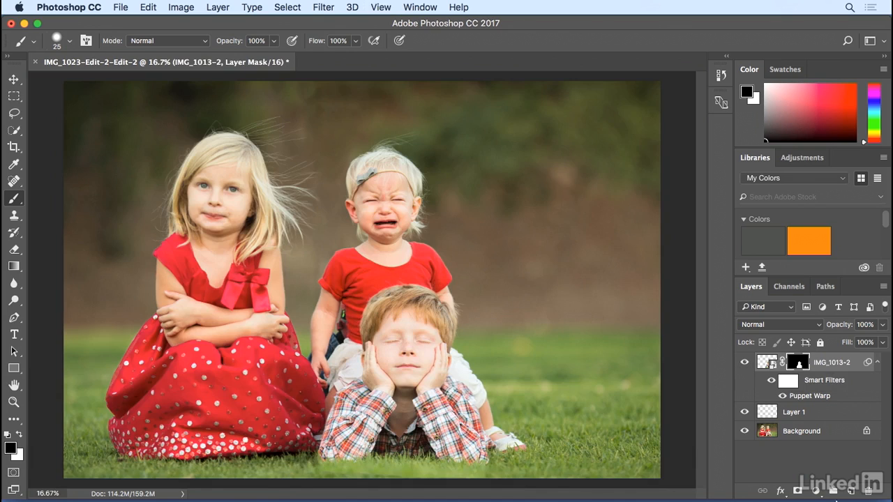
{"action": "left_click", "coordinate": [833, 491]}
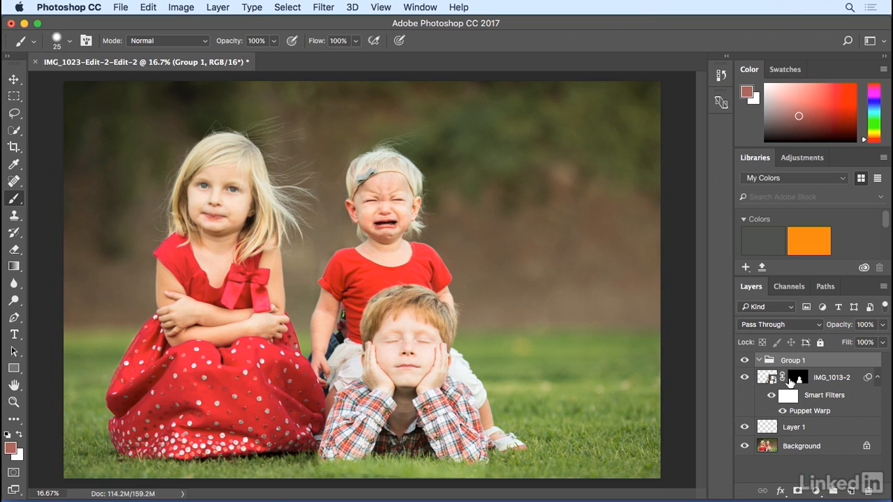
{"action": "mouse_move", "coordinate": [764, 377]}
{"action": "left_mouse_down"}
{"action": "mouse_move", "coordinate": [772, 388]}
{"action": "mouse_move", "coordinate": [767, 363]}
{"action": "left_mouse_up"}
Toggle the group's visibility to compare the retouched photo with the original.
{"action": "left_click", "coordinate": [742, 362]}
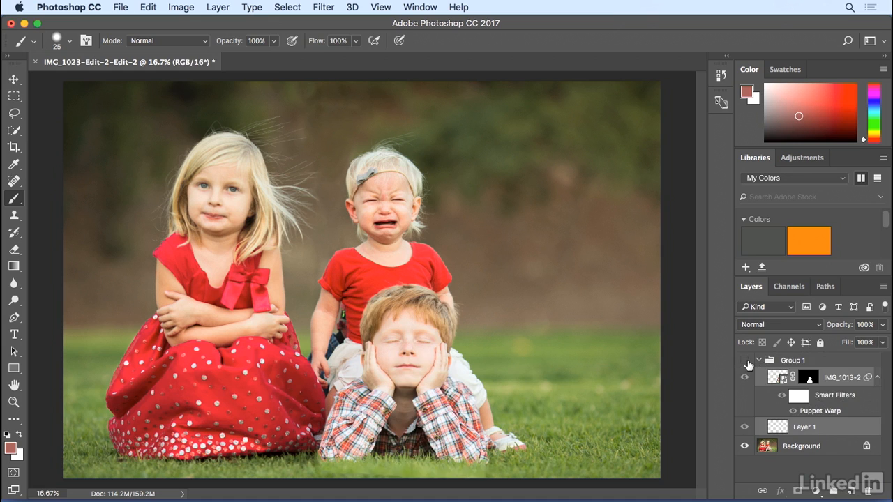
{"action": "left_click", "coordinate": [745, 361]}
{"action": "left_click", "coordinate": [746, 363]}
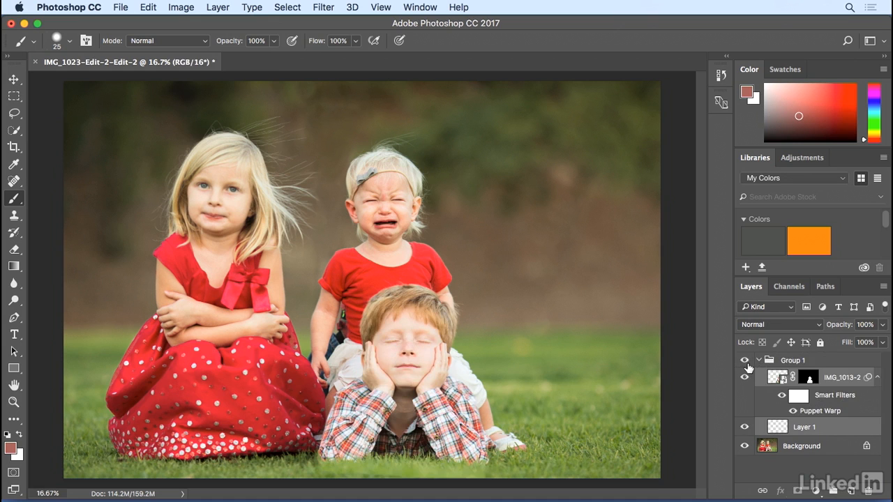